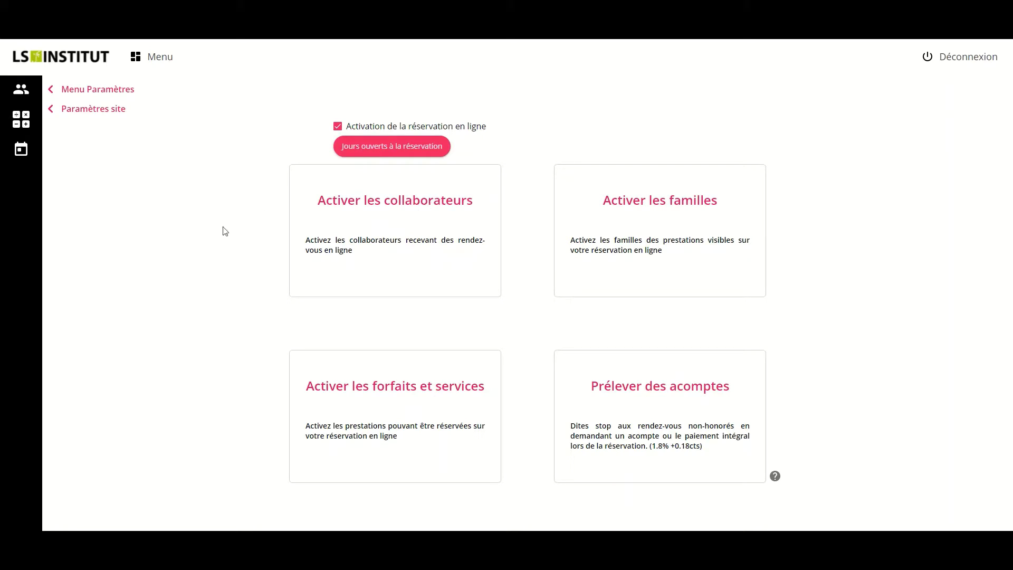
- Activate online booking for both collaborators
{"action": "left_click", "coordinate": [390, 222]}
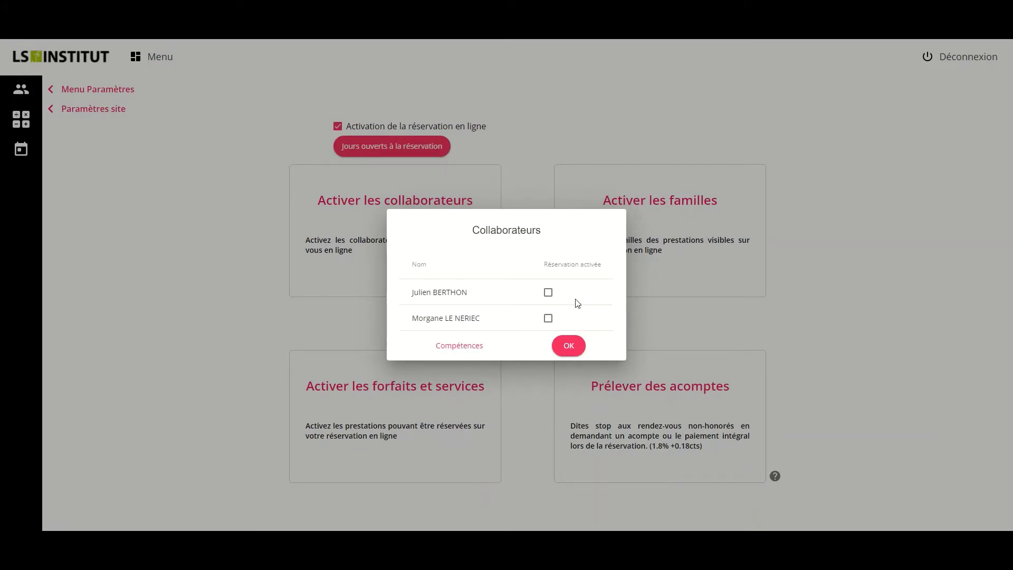
{"action": "left_click", "coordinate": [548, 294]}
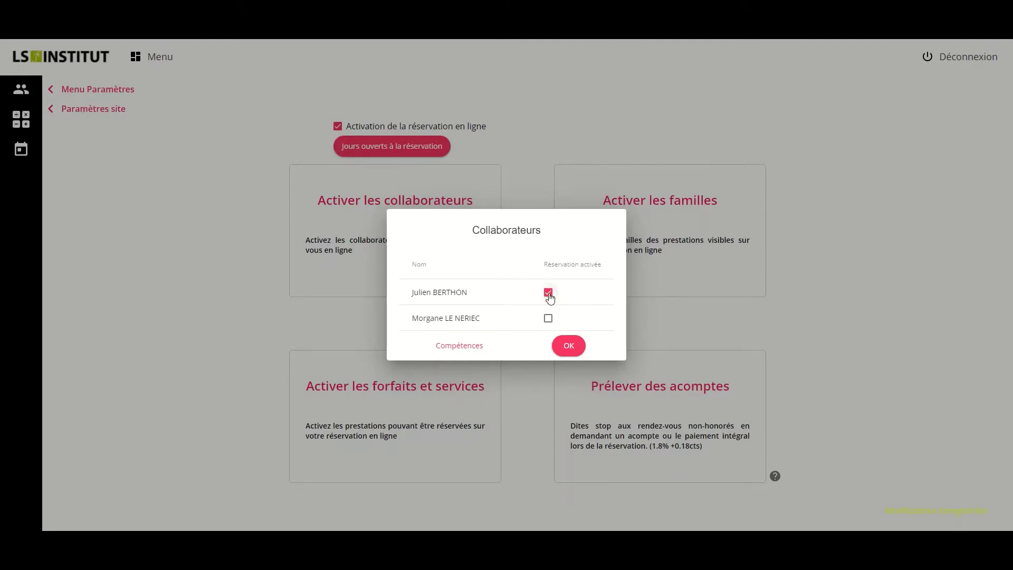
{"action": "left_click", "coordinate": [548, 318]}
- Remove MASSAGE KOBIDO and both WONDERBOX services from the first collaborator's skills and validate them
{"action": "left_click", "coordinate": [450, 346]}
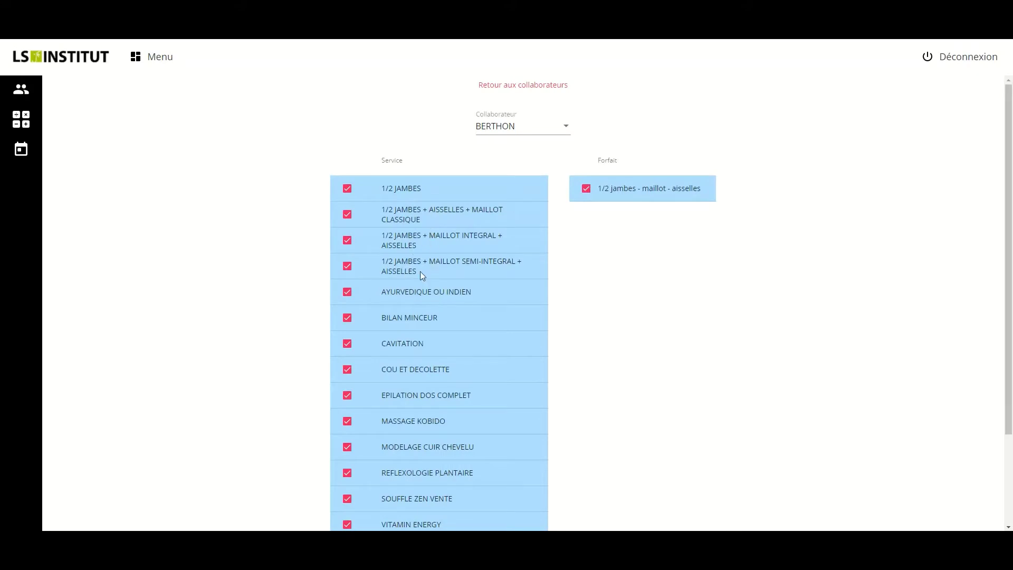
{"action": "scroll", "coordinate": [397, 219], "scroll_direction": "down", "scroll_amount": 3}
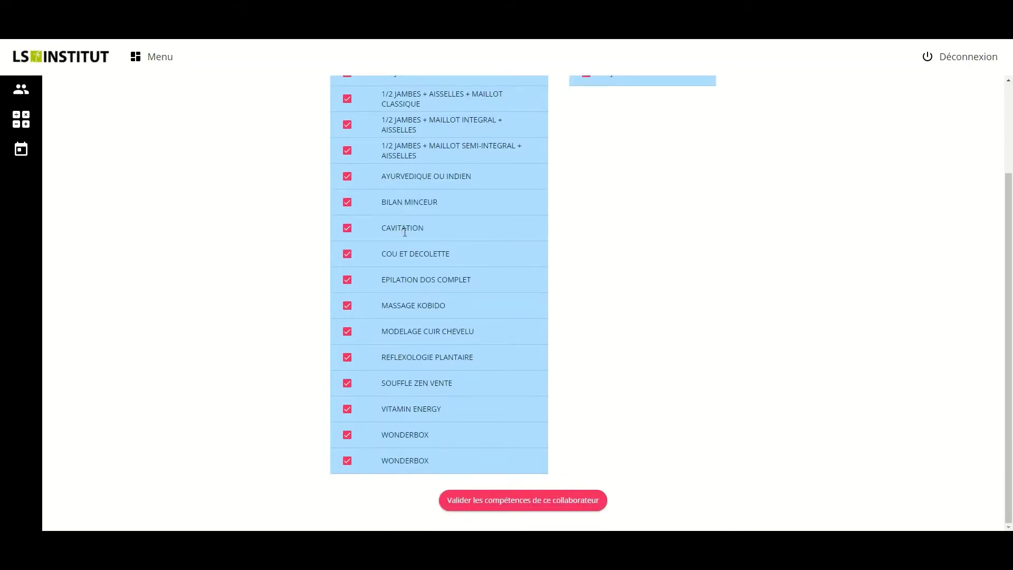
{"action": "scroll", "coordinate": [392, 215], "scroll_direction": "up", "scroll_amount": 3}
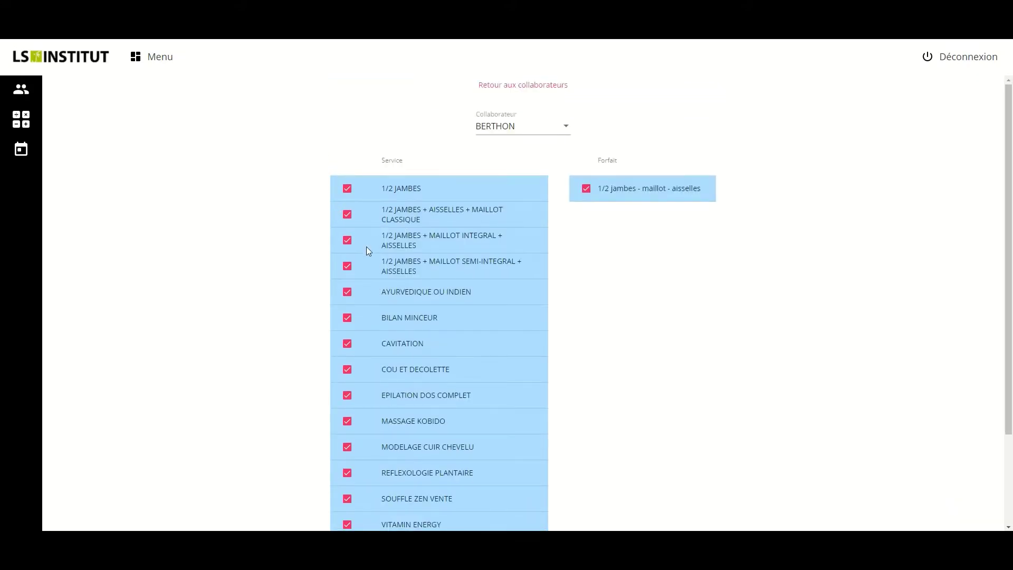
{"action": "scroll", "coordinate": [444, 358], "scroll_direction": "down", "scroll_amount": 3}
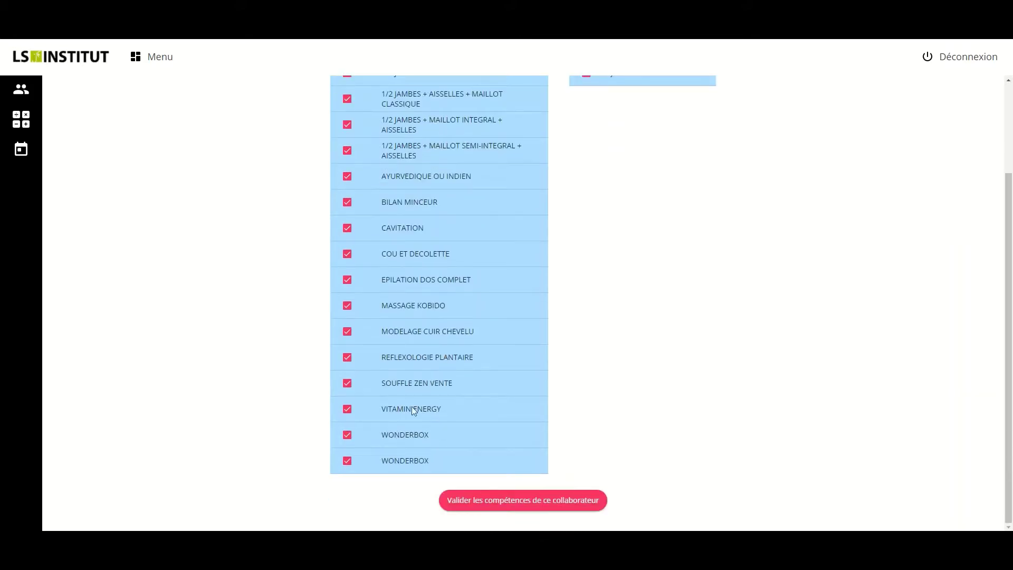
{"action": "left_click", "coordinate": [348, 436]}
{"action": "left_click", "coordinate": [347, 307]}
{"action": "left_click", "coordinate": [529, 499]}
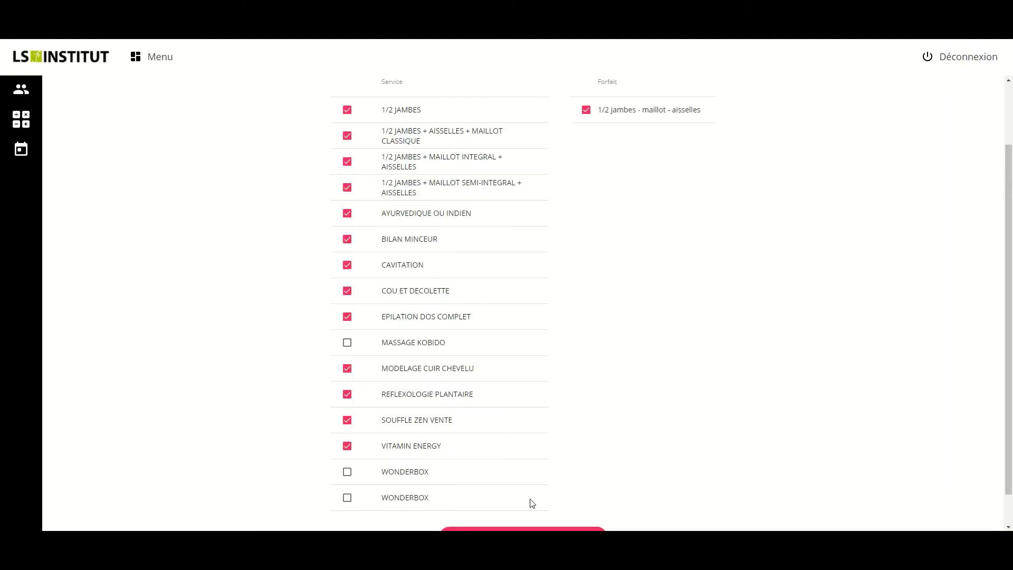
- Switch to the second collaborator and validate their skills with all services and the package kept
{"action": "scroll", "coordinate": [566, 316], "scroll_direction": "up", "scroll_amount": 3}
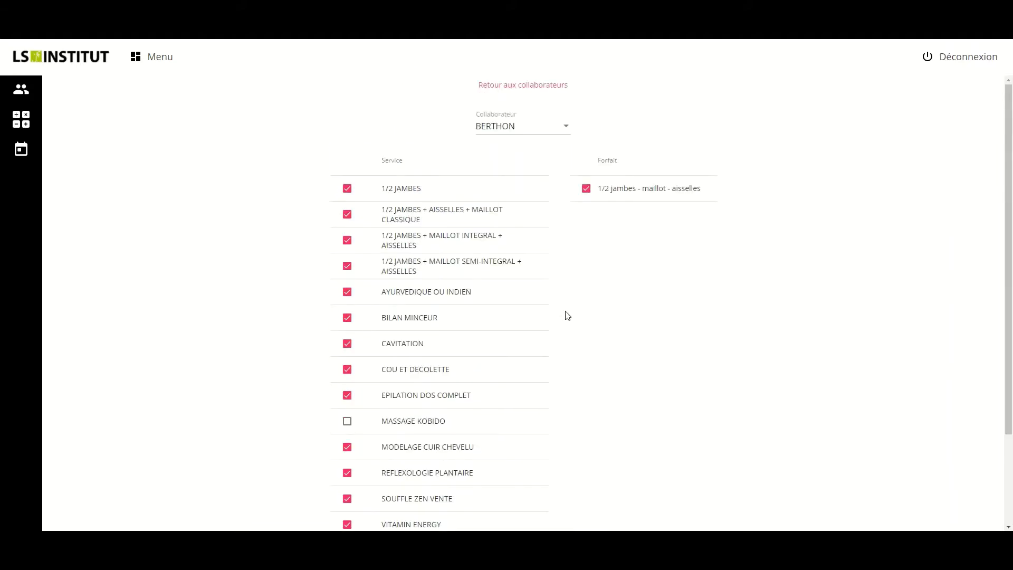
{"action": "left_click", "coordinate": [537, 133]}
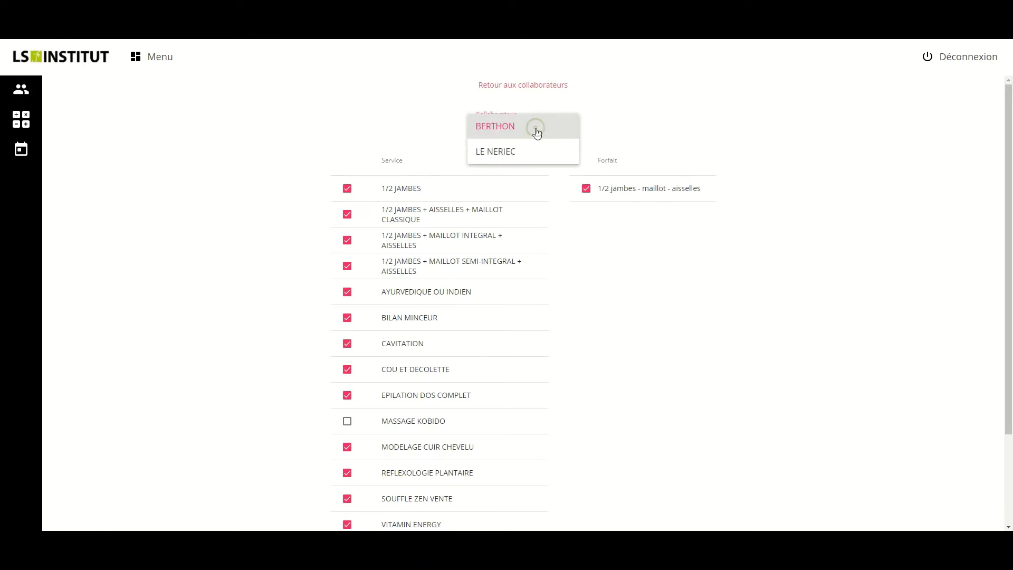
{"action": "left_click", "coordinate": [510, 152]}
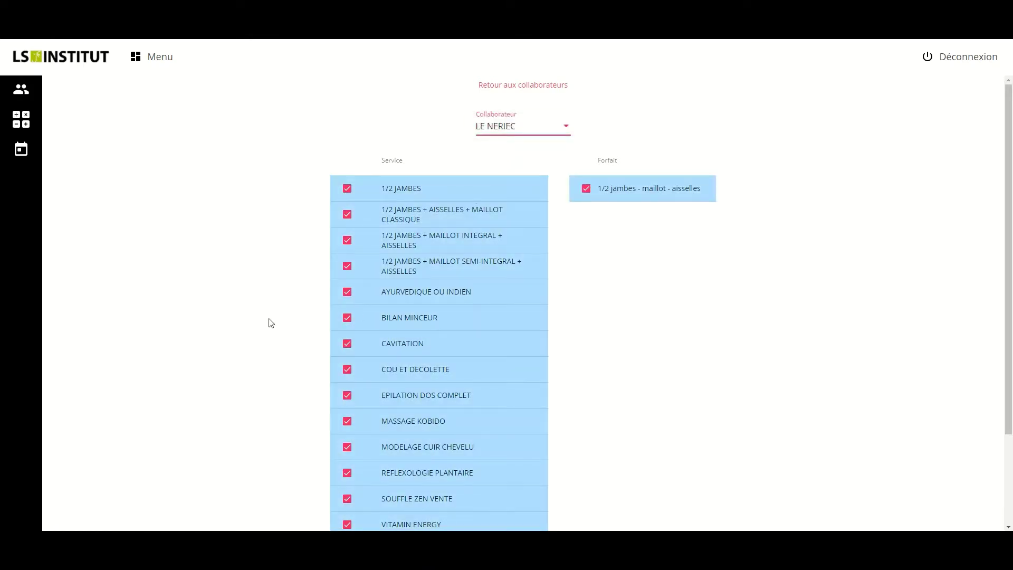
{"action": "scroll", "coordinate": [268, 318], "scroll_direction": "down", "scroll_amount": 3}
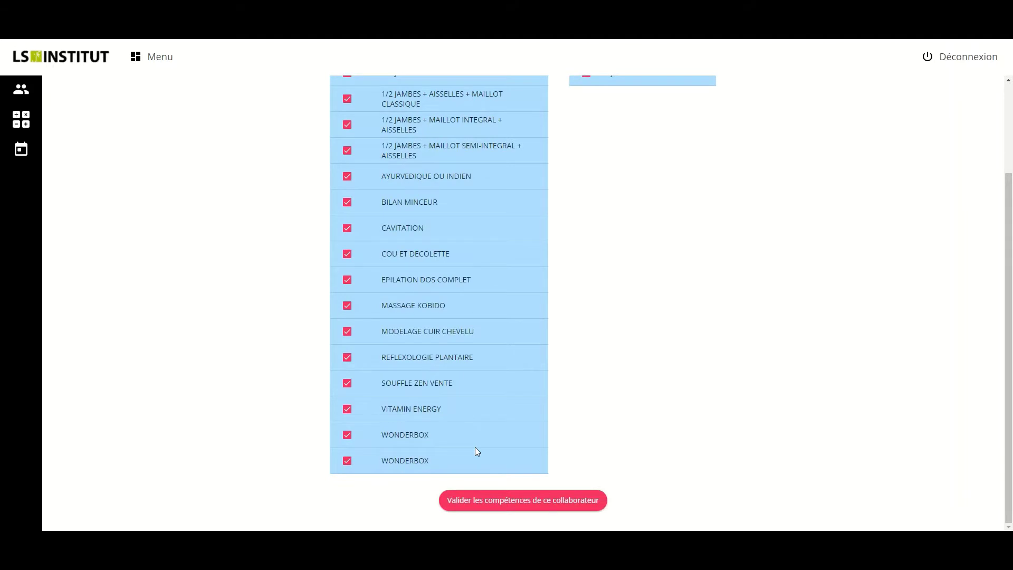
{"action": "left_click", "coordinate": [514, 499]}
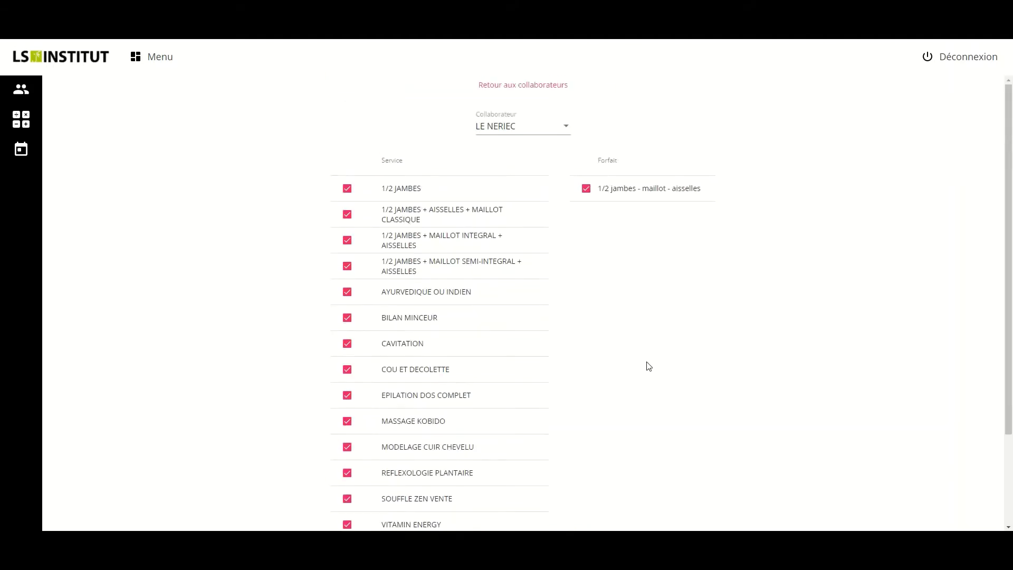
- Return to the collaborators and view the manager's working hours
{"action": "left_click", "coordinate": [499, 87]}
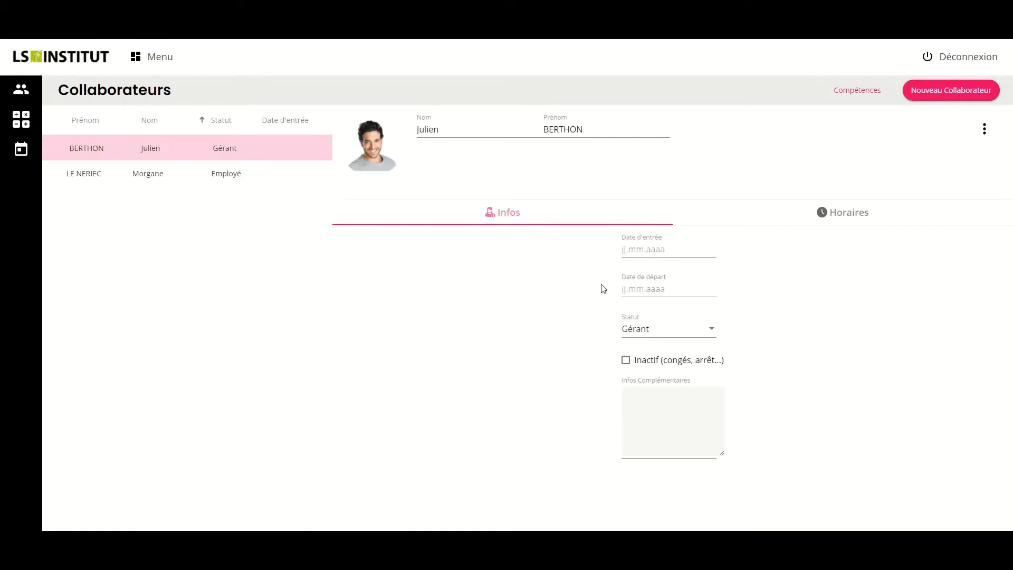
{"action": "left_click", "coordinate": [823, 216]}
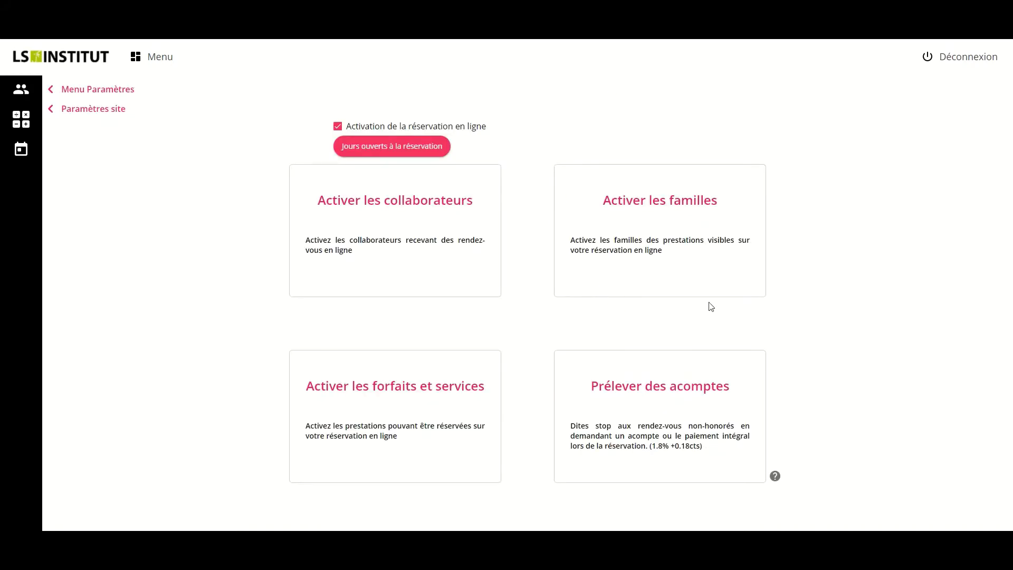
- Open the family activation settings and review the product families and the service and package families
{"action": "left_click", "coordinate": [675, 242]}
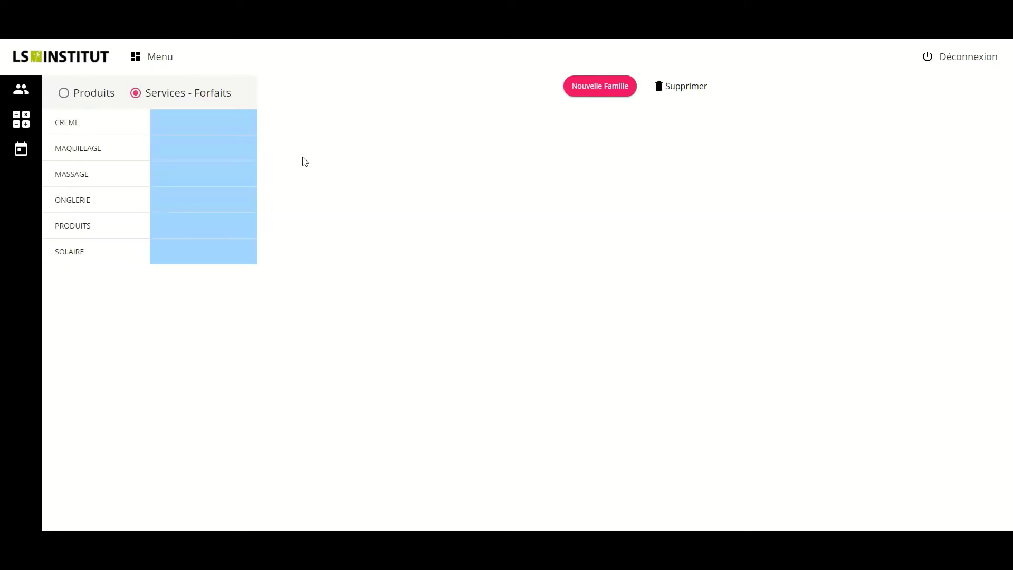
{"action": "left_click", "coordinate": [167, 130]}
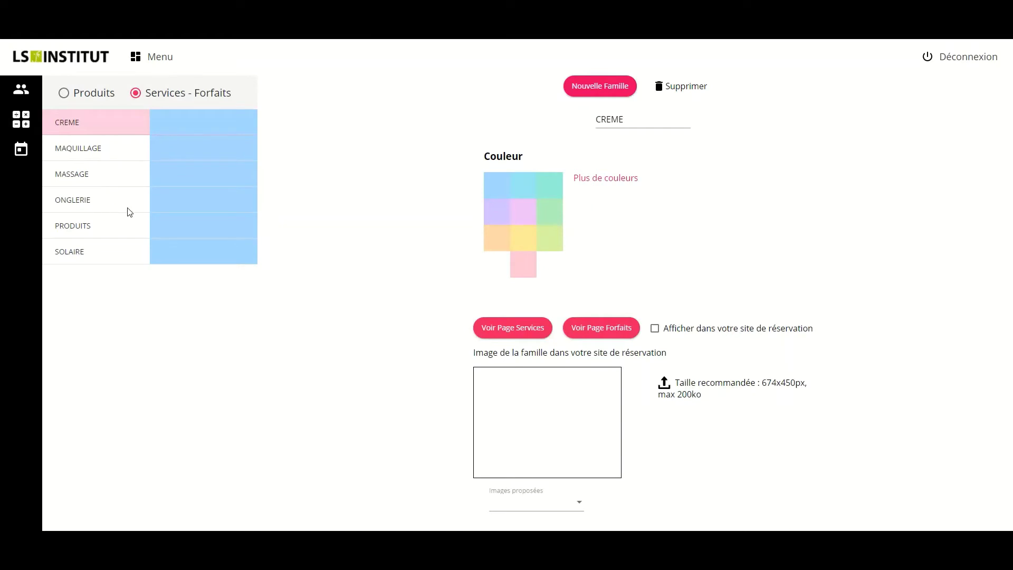
{"action": "left_click", "coordinate": [116, 256]}
{"action": "left_click", "coordinate": [64, 93]}
{"action": "left_click", "coordinate": [158, 94]}
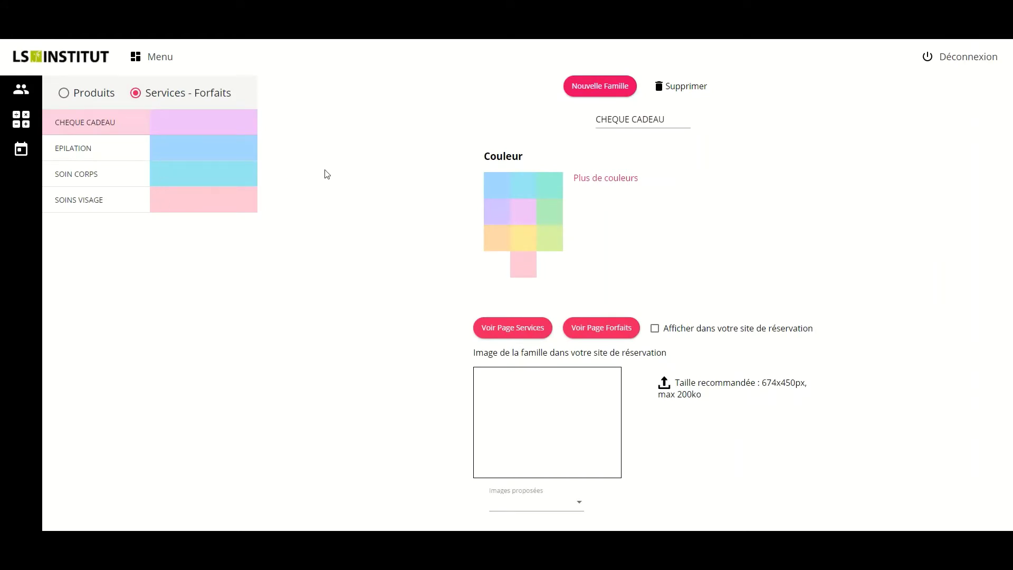
{"action": "left_click", "coordinate": [179, 146]}
{"action": "left_click", "coordinate": [170, 175]}
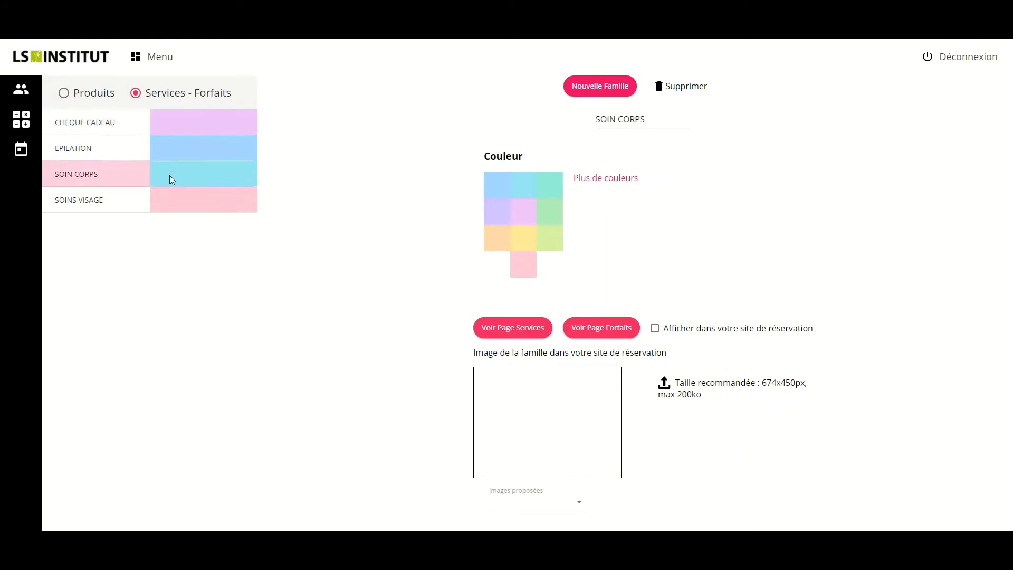
- Set the SOINS VISAGE family's colour to yellow and choose proposed image 38 for the booking site
{"action": "left_click", "coordinate": [195, 203]}
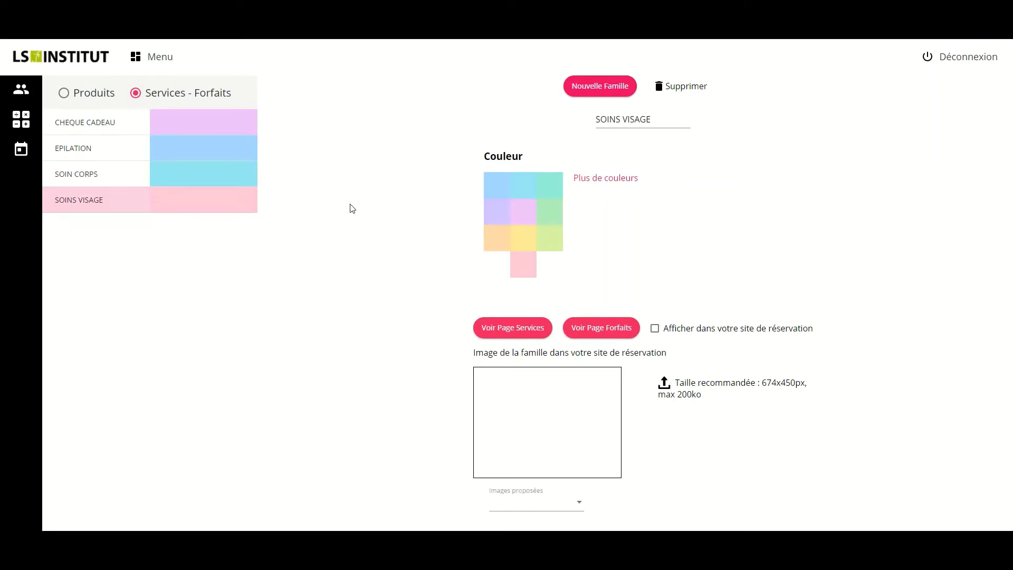
{"action": "left_click", "coordinate": [521, 244]}
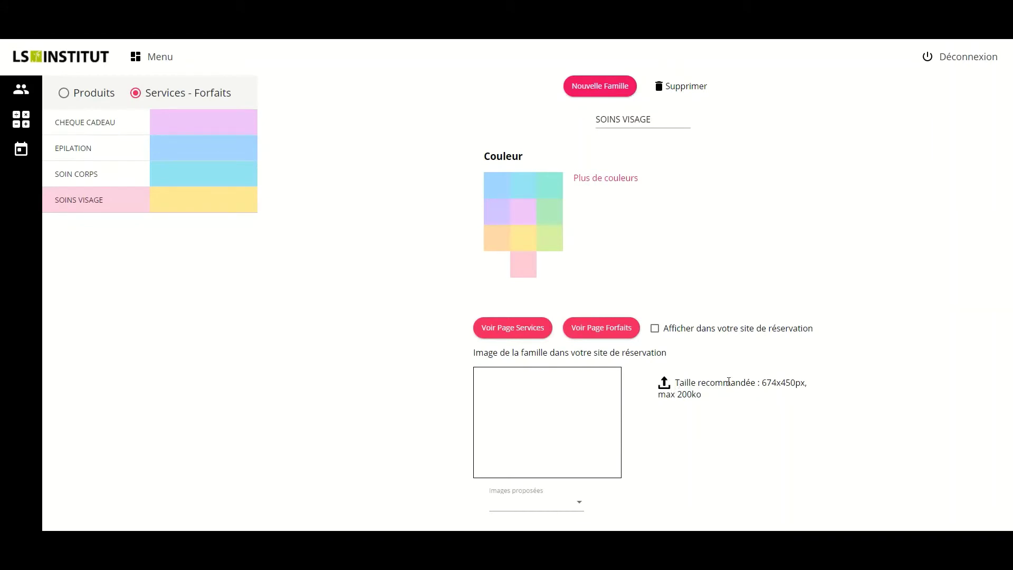
{"action": "left_click_drag", "start_coordinate": [762, 383], "coordinate": [816, 388]}
{"action": "left_click", "coordinate": [743, 446]}
{"action": "left_click", "coordinate": [543, 504]}
{"action": "scroll", "coordinate": [538, 448], "scroll_direction": "down", "scroll_amount": 15}
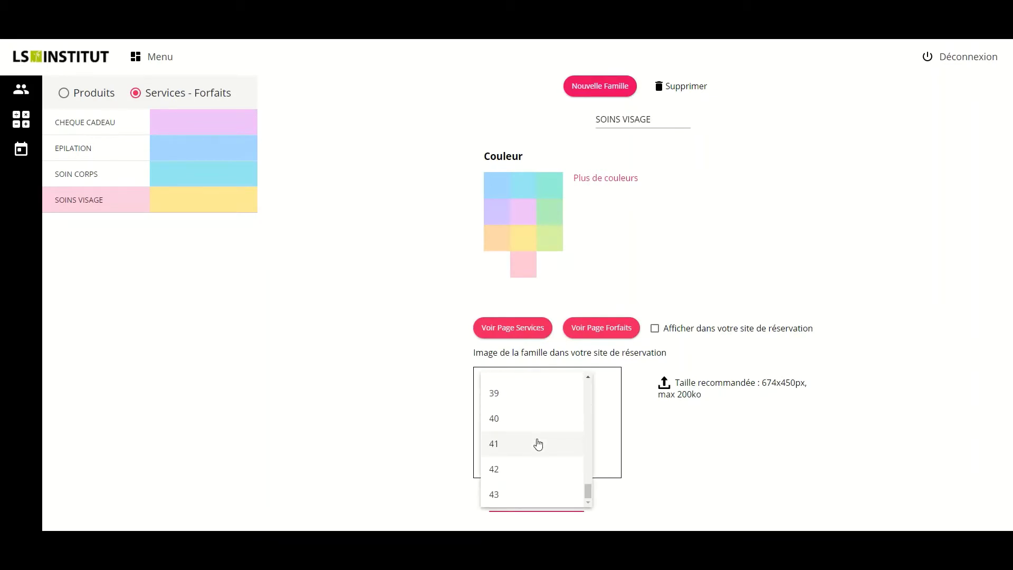
{"action": "left_click", "coordinate": [538, 444]}
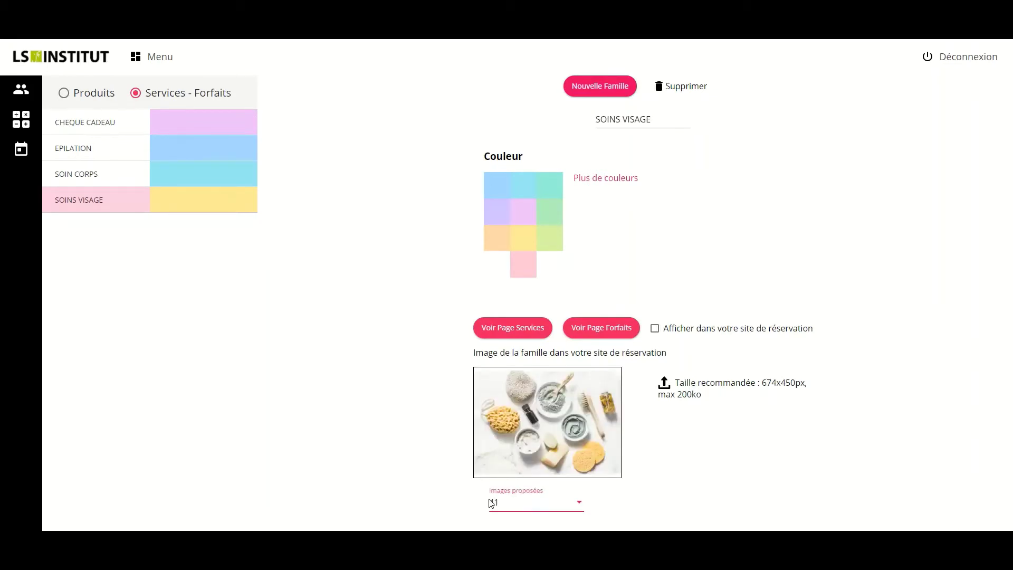
{"action": "left_click", "coordinate": [511, 499]}
{"action": "left_click", "coordinate": [512, 425]}
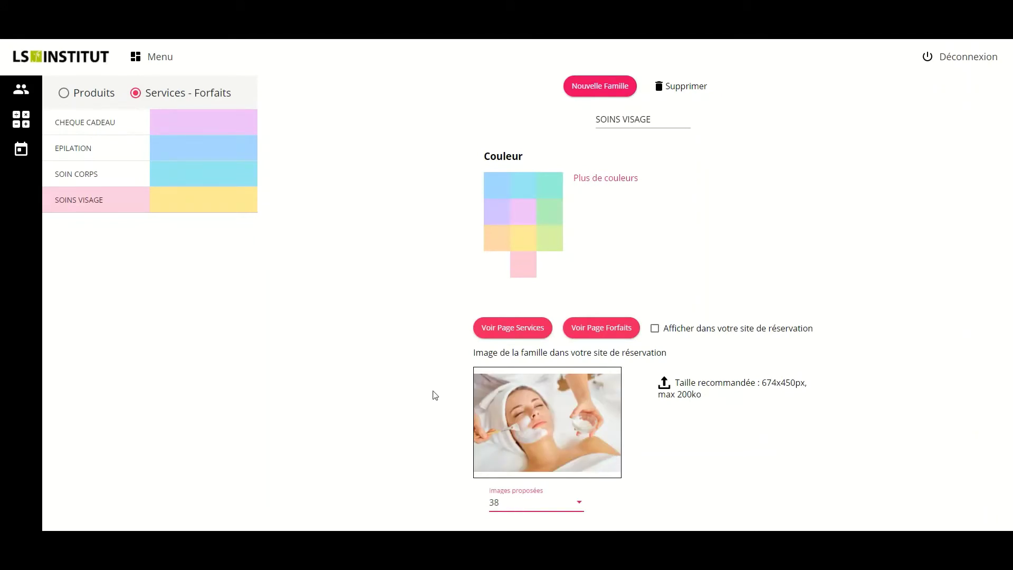
- Enable display of the SOINS VISAGE family on the booking site, and look through the SOIN CORPS and EPILATION families
{"action": "left_click", "coordinate": [655, 328]}
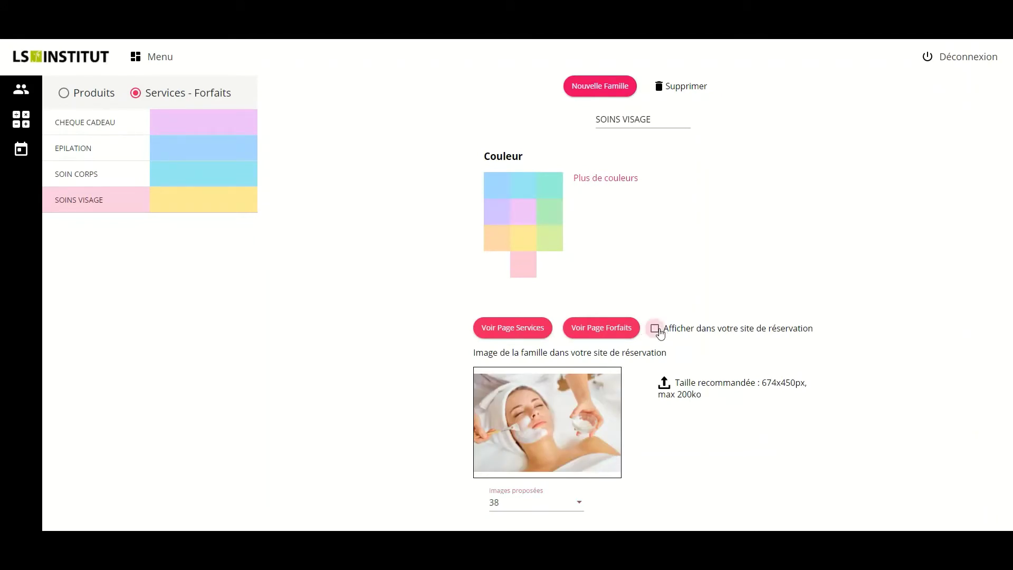
{"action": "left_click", "coordinate": [190, 181]}
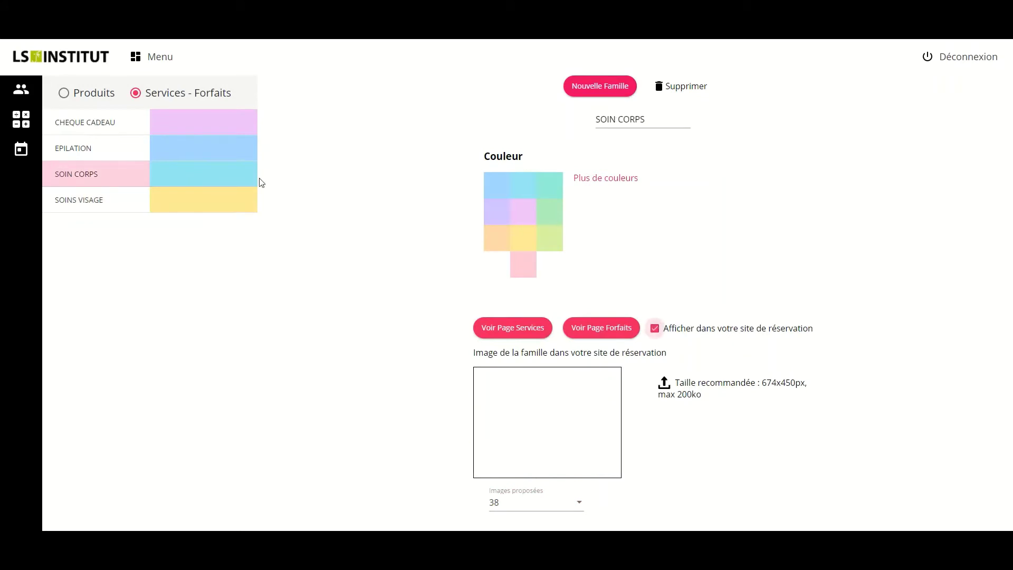
{"action": "left_click", "coordinate": [168, 149]}
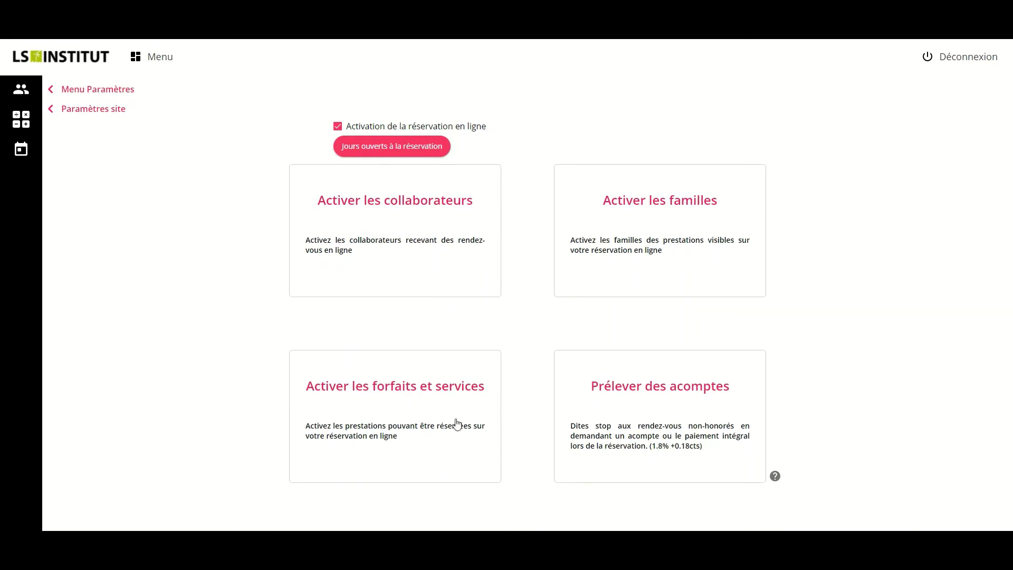
- Set the service durations: 00:15 for 1/2 JAMBES, 00:45 for 1/2 JAMBES + AISSELLES + MAILLOT CLASSIQUE, 00:30 for BILAN MINCEUR and COU ET DECOLETTE
{"action": "left_click", "coordinate": [395, 415]}
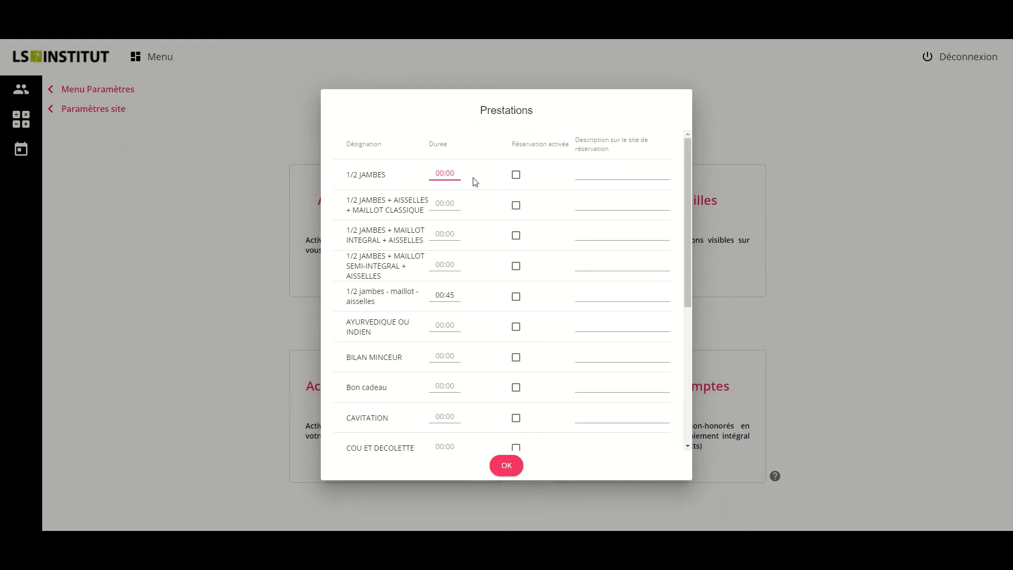
{"action": "type", "text": "15"}
{"action": "left_click", "coordinate": [451, 201]}
{"action": "type", "text": "45"}
{"action": "left_click", "coordinate": [439, 355]}
{"action": "type", "text": "30"}
{"action": "left_click", "coordinate": [444, 445]}
{"action": "scroll", "coordinate": [446, 438], "scroll_direction": "down", "scroll_amount": 1}
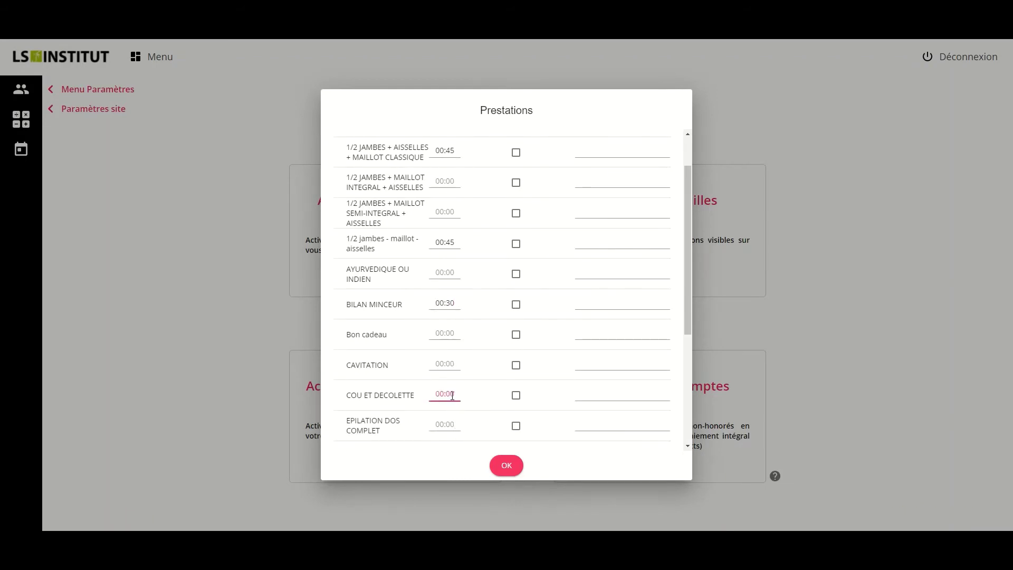
{"action": "type", "text": "30"}
{"action": "scroll", "coordinate": [447, 214], "scroll_direction": "down", "scroll_amount": 4}
{"action": "scroll", "coordinate": [456, 248], "scroll_direction": "up", "scroll_amount": 5}
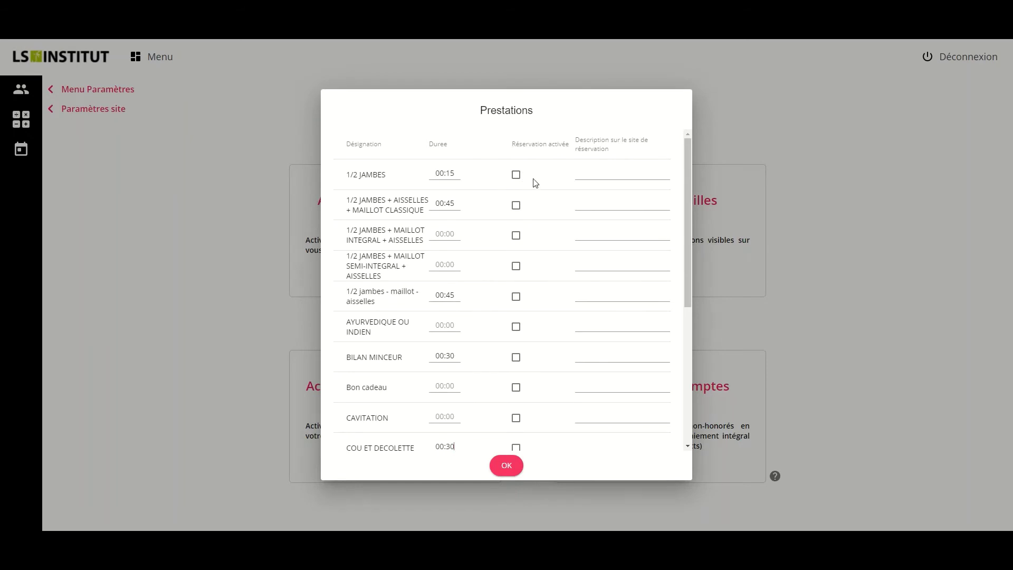
- Activate booking for 1/2 JAMBES, 1/2 JAMBES + AISSELLES + MAILLOT CLASSIQUE, 1/2 jambes - maillot - aisselles, BILAN MINCEUR and COU ET DECOLETTE
{"action": "left_click", "coordinate": [516, 179]}
{"action": "left_click", "coordinate": [515, 206]}
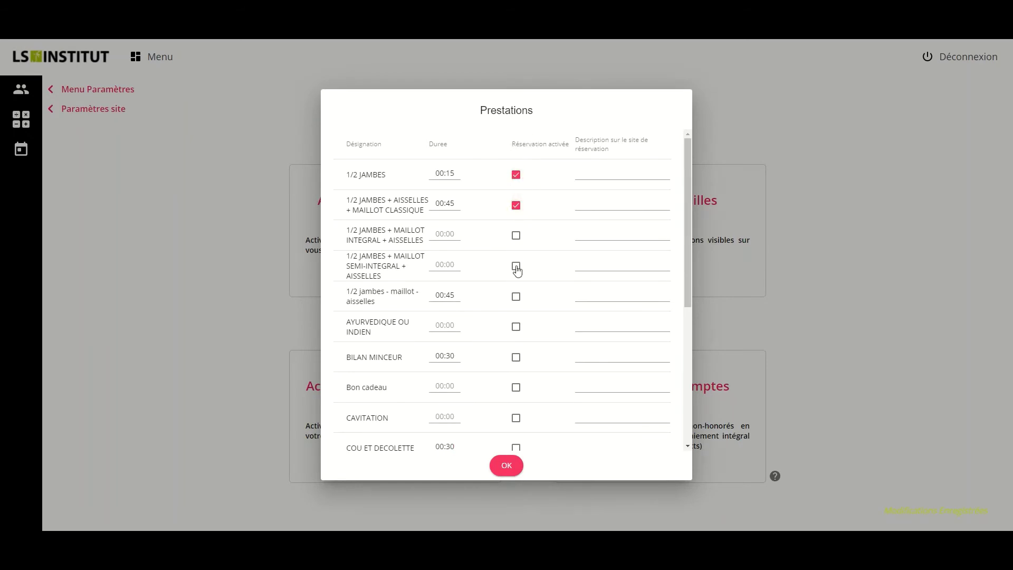
{"action": "left_click", "coordinate": [516, 297]}
{"action": "left_click", "coordinate": [516, 357]}
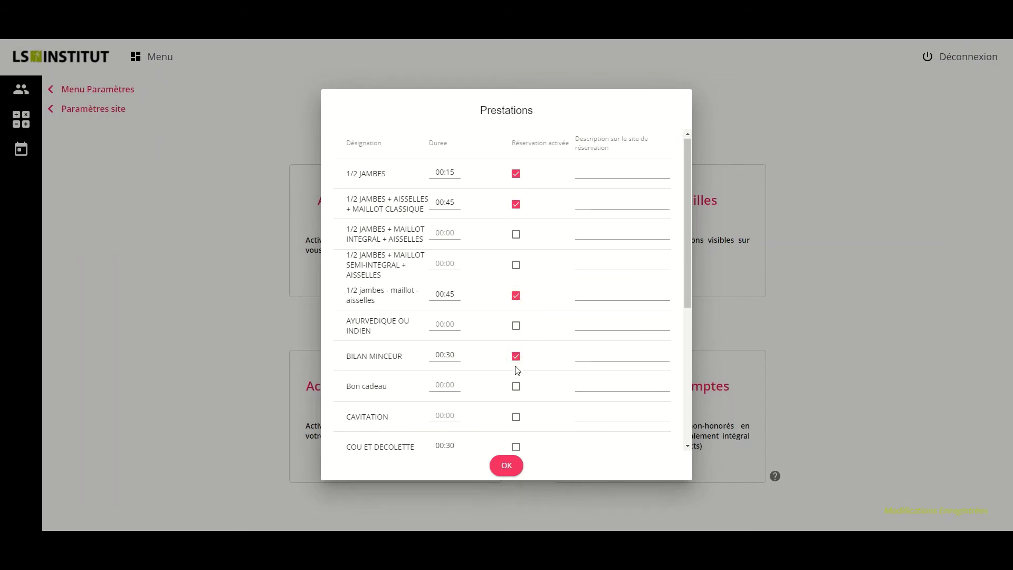
{"action": "scroll", "coordinate": [519, 372], "scroll_direction": "down", "scroll_amount": 1}
{"action": "left_click", "coordinate": [516, 395]}
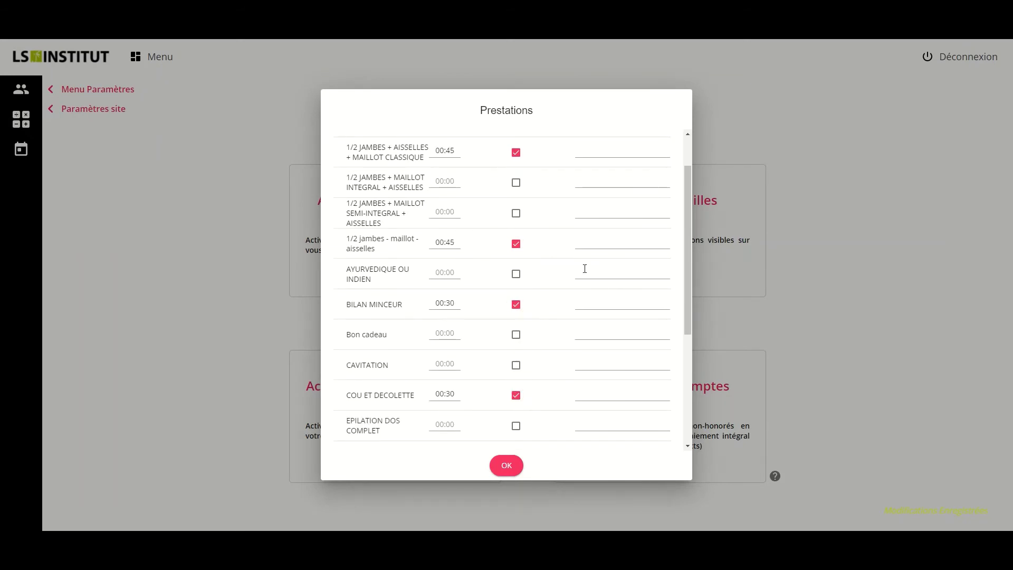
- Enter Epilation as the booking-site description for 1/2 JAMBES and for 1/2 jambes - maillot - aisselles
{"action": "scroll", "coordinate": [577, 261], "scroll_direction": "up", "scroll_amount": 2}
{"action": "left_click", "coordinate": [601, 171]}
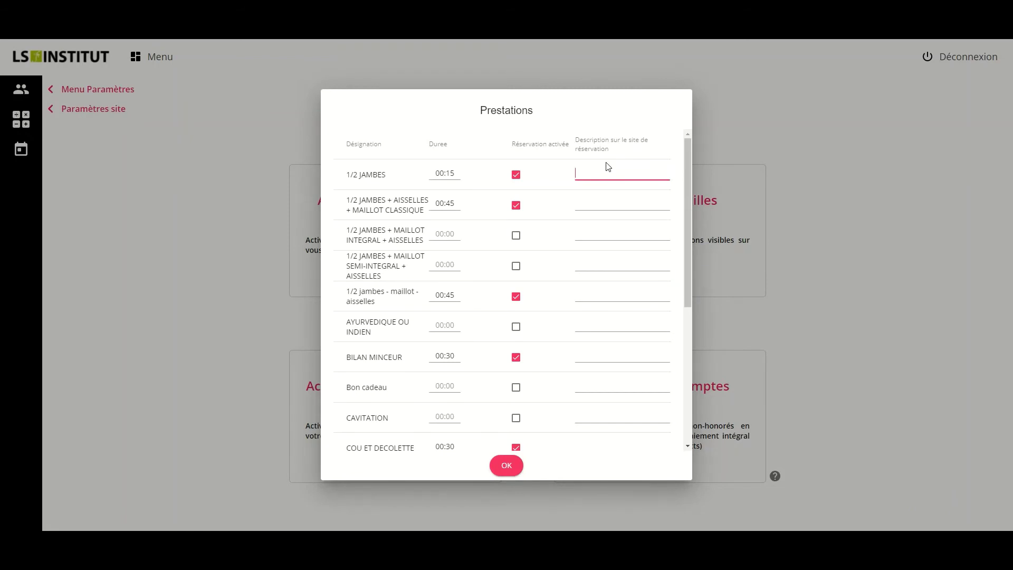
{"action": "type", "text": "Epil"}
{"action": "key", "text": "BackSpace"}
{"action": "key", "text": "BackSpace"}
{"action": "key", "text": "BackSpace"}
{"action": "key", "text": "BackSpace"}
{"action": "type", "text": "Epiliation"}
{"action": "left_click", "coordinate": [580, 292]}
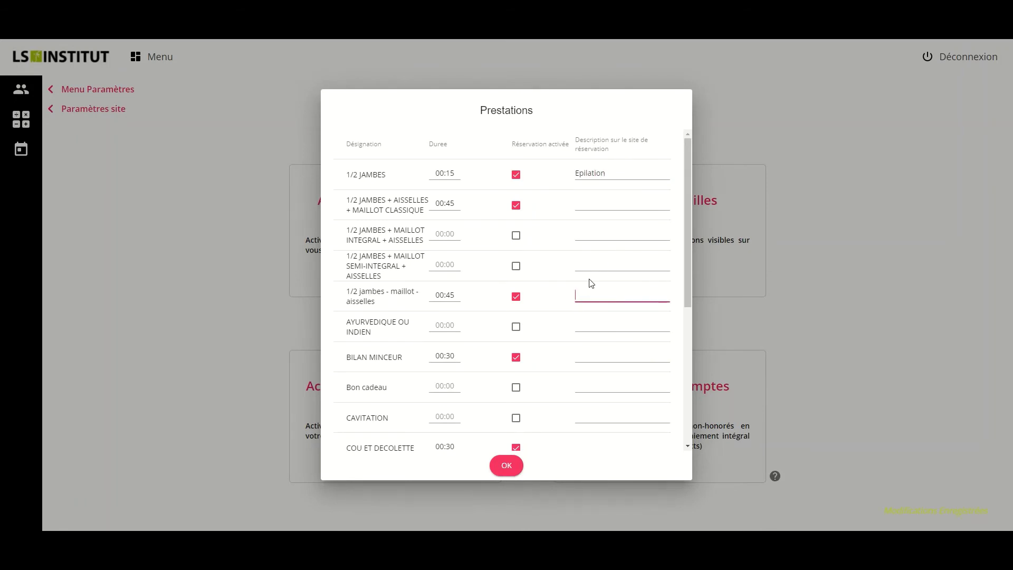
{"action": "type", "text": "Epilation"}
- Enter Gratuit as the booking-site description for BILAN MINCEUR and validate the services list
{"action": "left_click", "coordinate": [584, 357]}
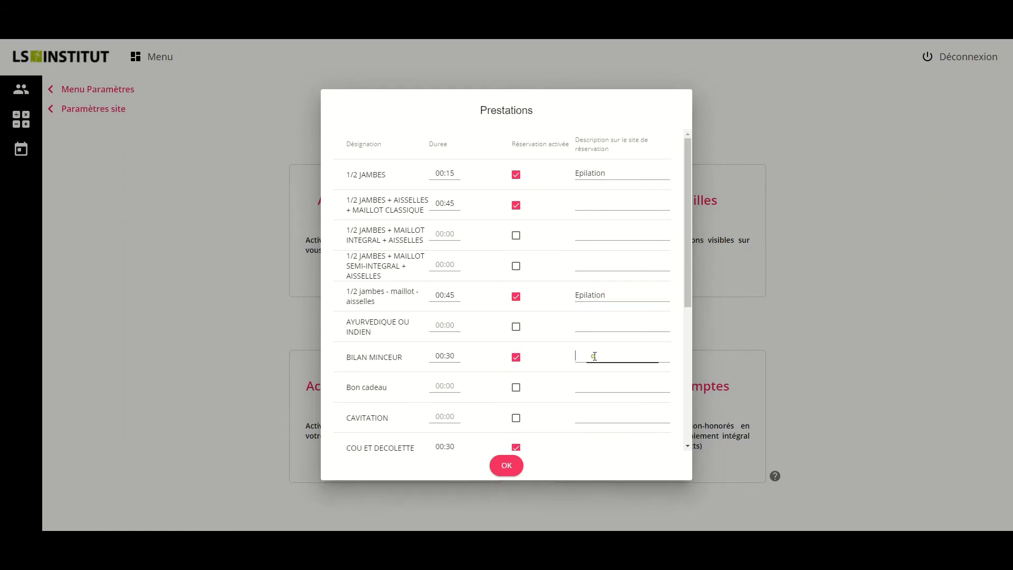
{"action": "type", "text": "Gratuit"}
{"action": "scroll", "coordinate": [583, 352], "scroll_direction": "down", "scroll_amount": 1}
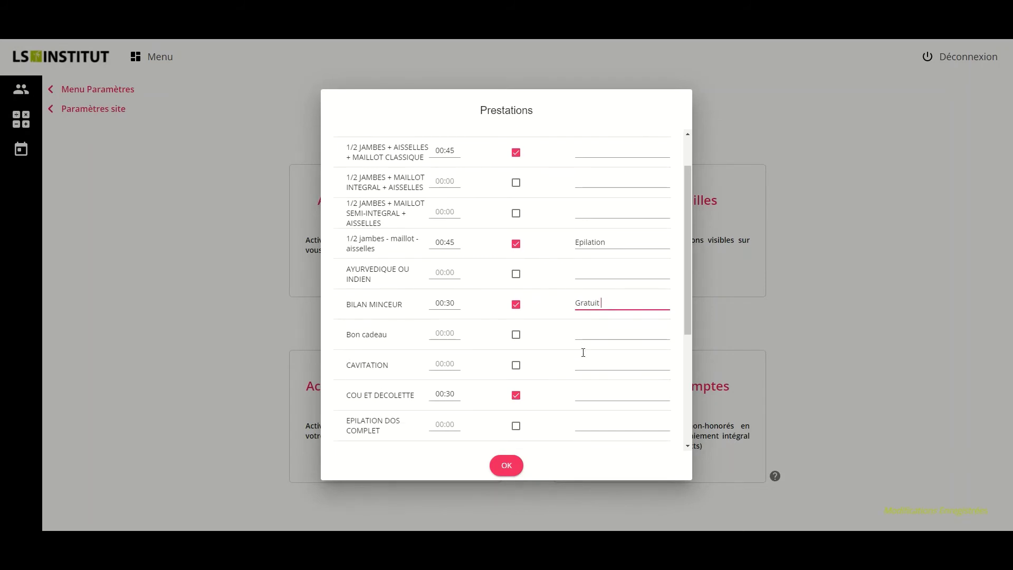
{"action": "scroll", "coordinate": [548, 385], "scroll_direction": "up", "scroll_amount": 1}
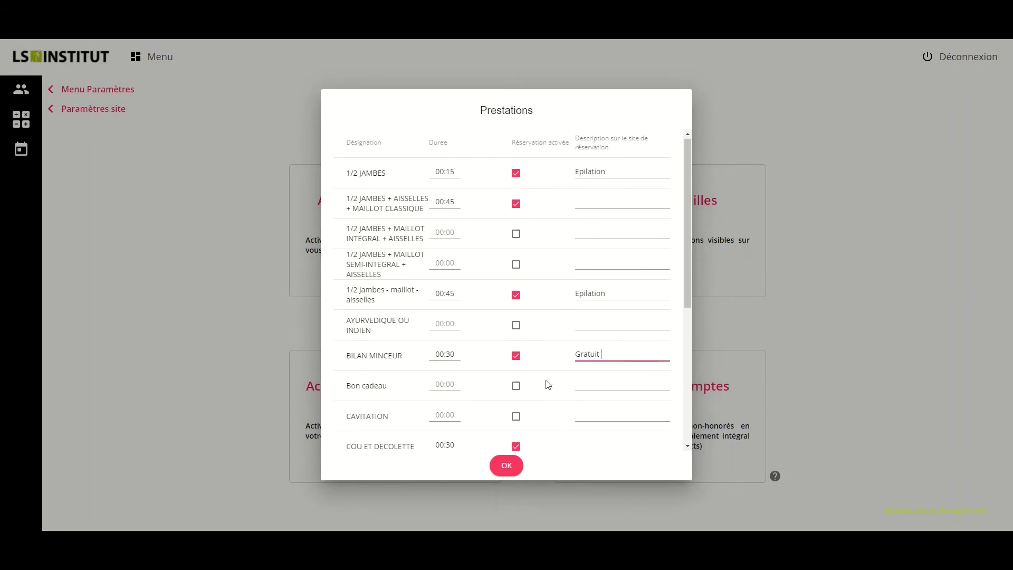
{"action": "left_click", "coordinate": [508, 466]}
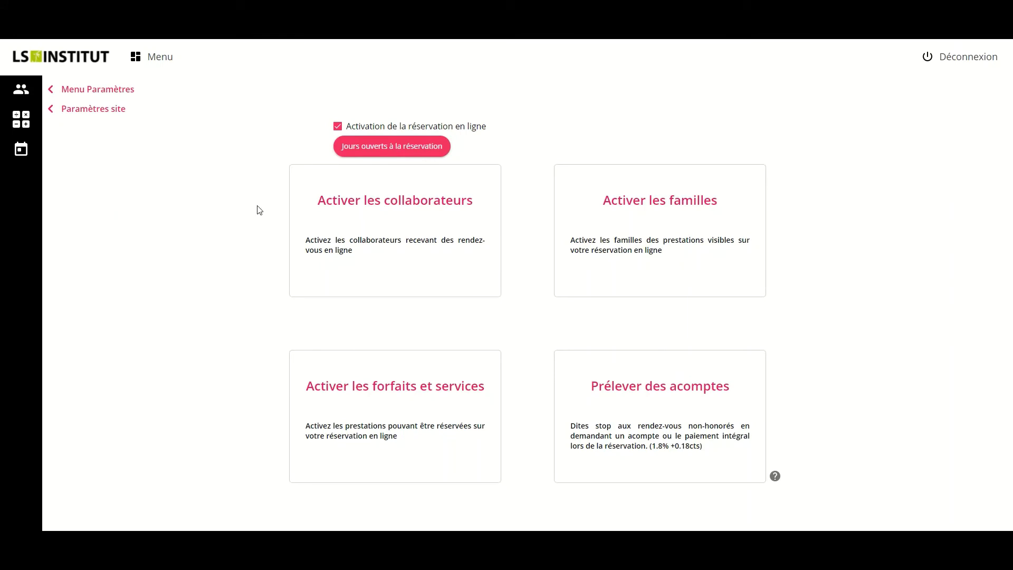
- Open the site's contact page and photo gallery settings, and examine the opening hours, gallery title and recommended image sizes
{"action": "left_click", "coordinate": [119, 111]}
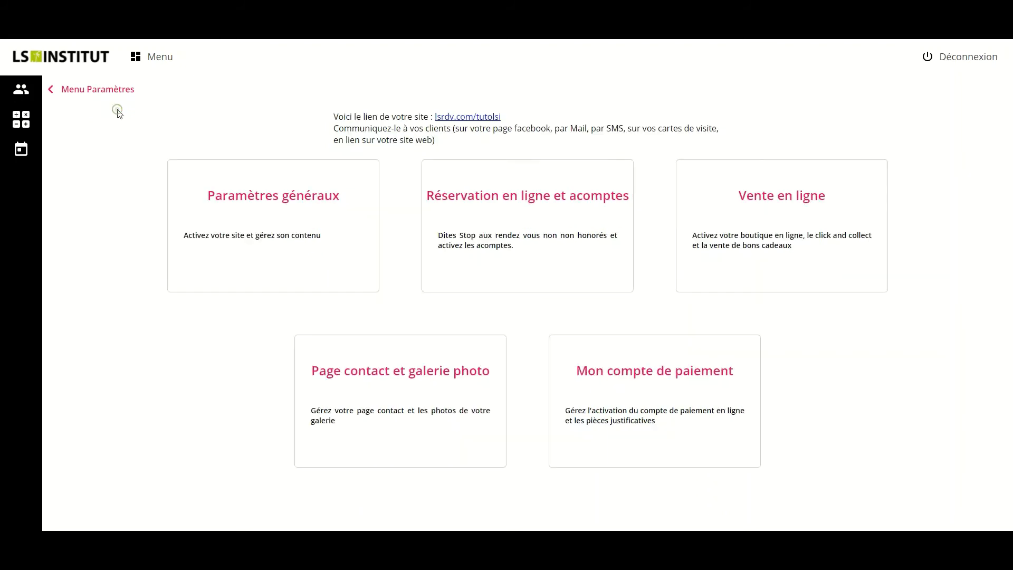
{"action": "left_click", "coordinate": [390, 400]}
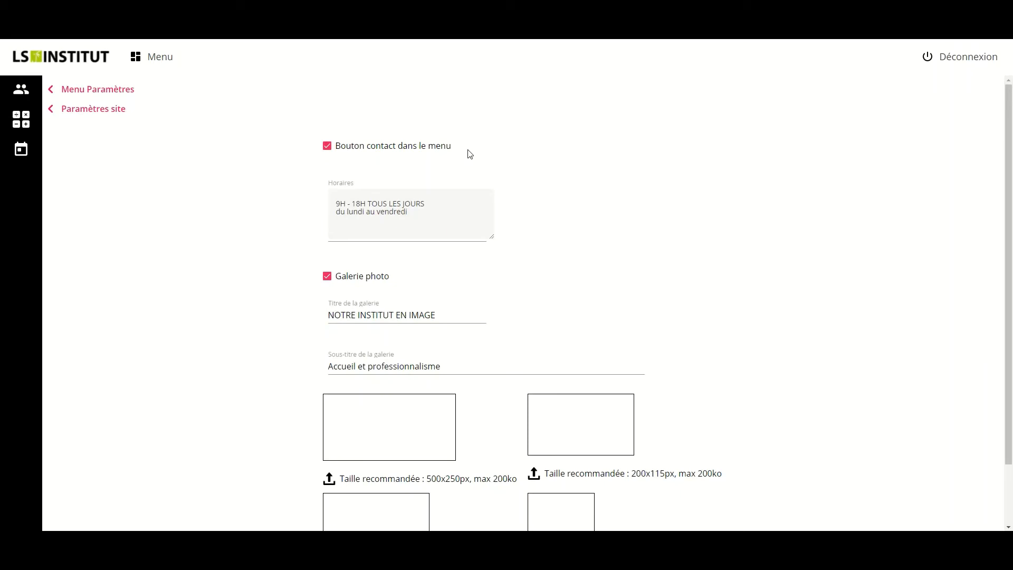
{"action": "left_click_drag", "start_coordinate": [417, 213], "coordinate": [331, 199]}
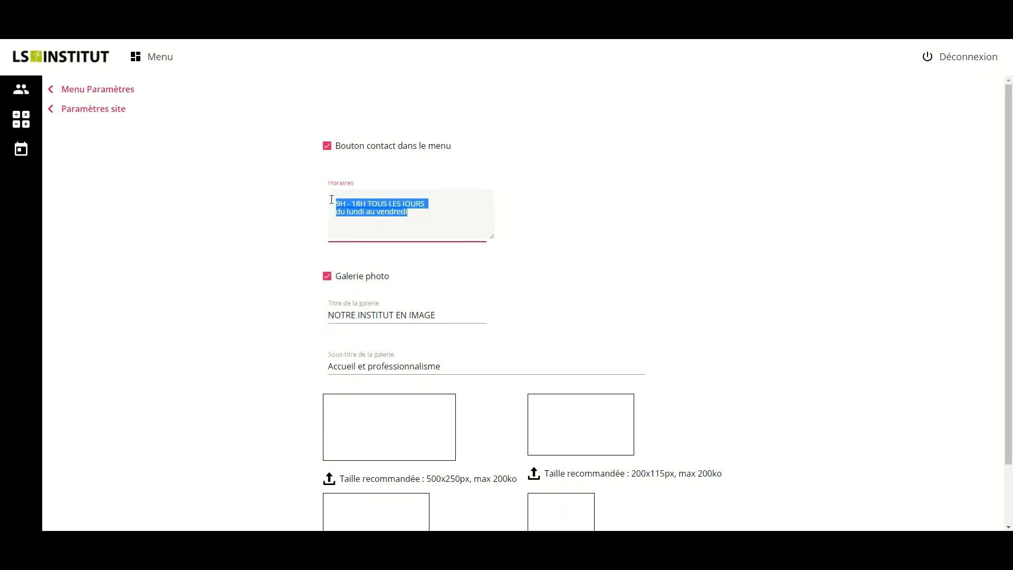
{"action": "left_click", "coordinate": [443, 220]}
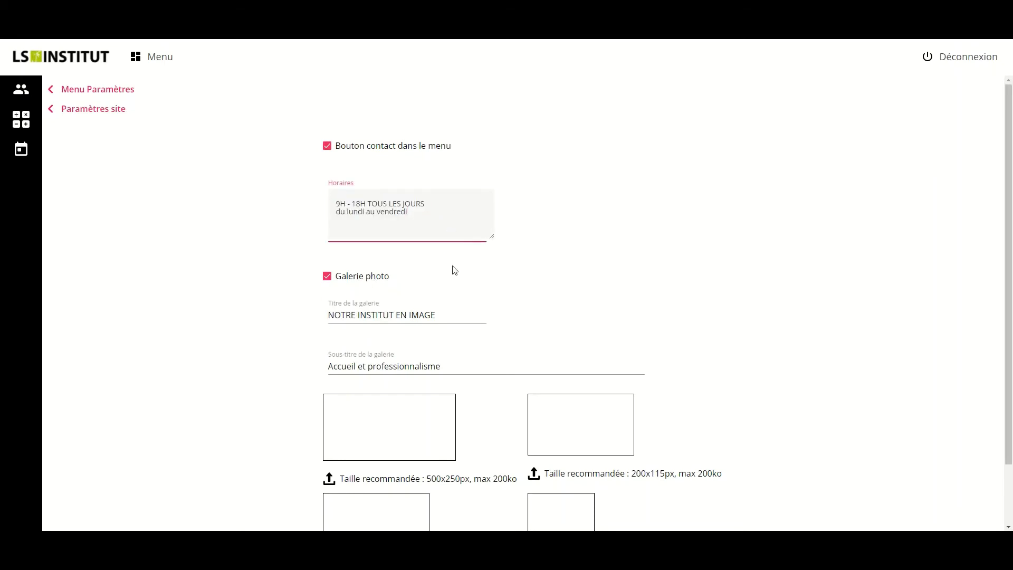
{"action": "left_click_drag", "start_coordinate": [443, 315], "coordinate": [331, 323]}
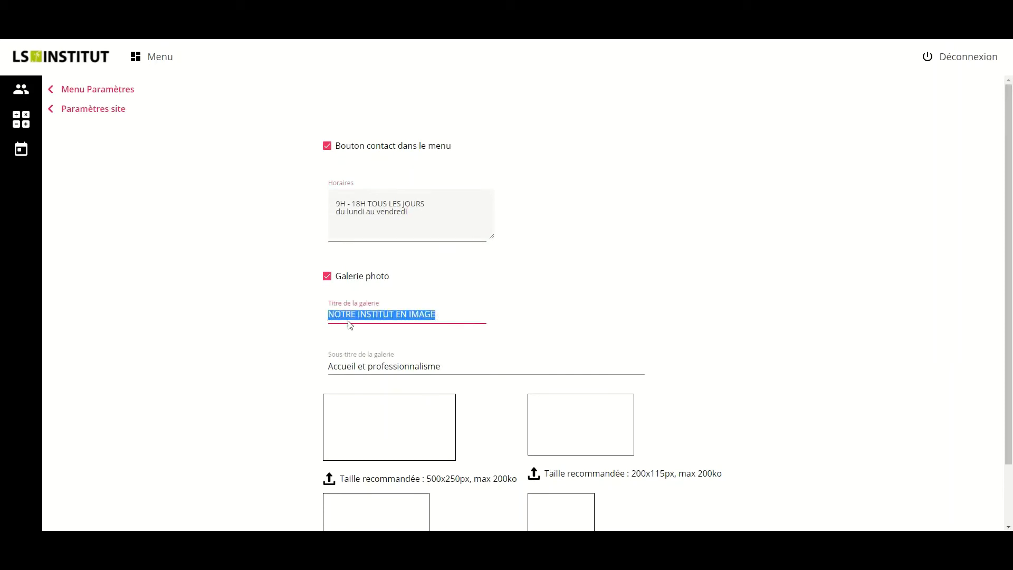
{"action": "left_click", "coordinate": [449, 316]}
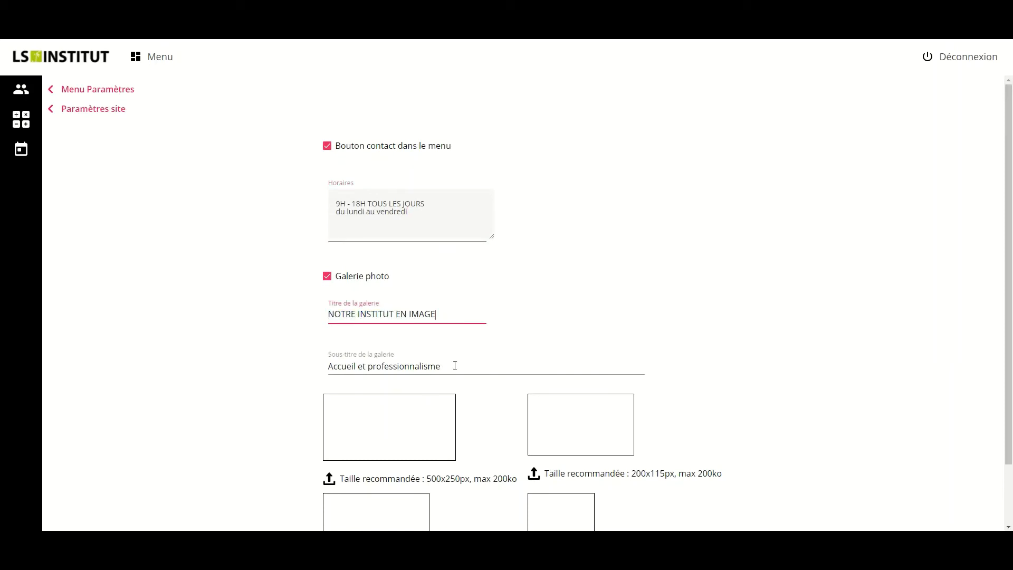
{"action": "scroll", "coordinate": [696, 285], "scroll_direction": "down", "scroll_amount": 2}
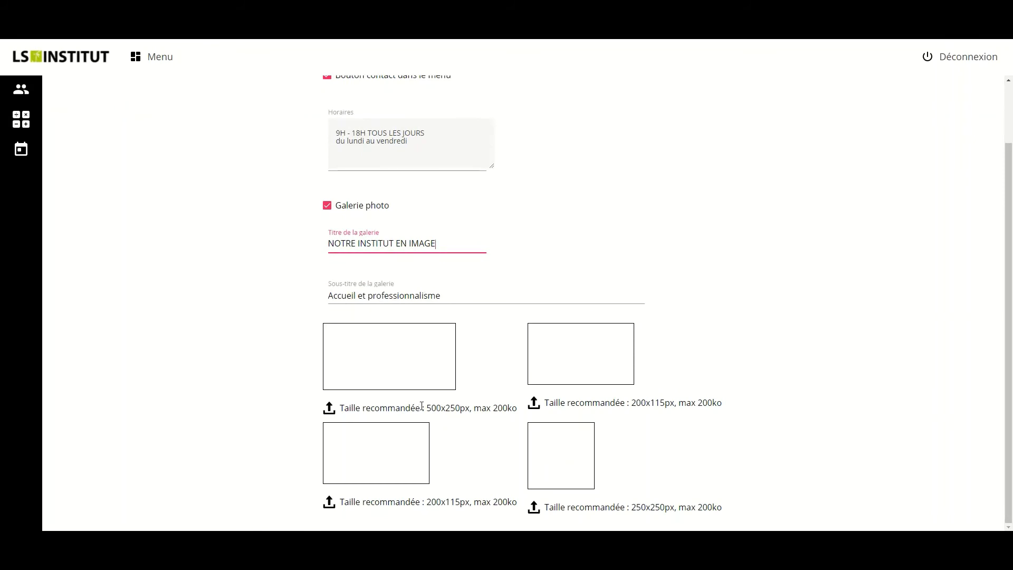
{"action": "left_click_drag", "start_coordinate": [427, 408], "coordinate": [457, 407]}
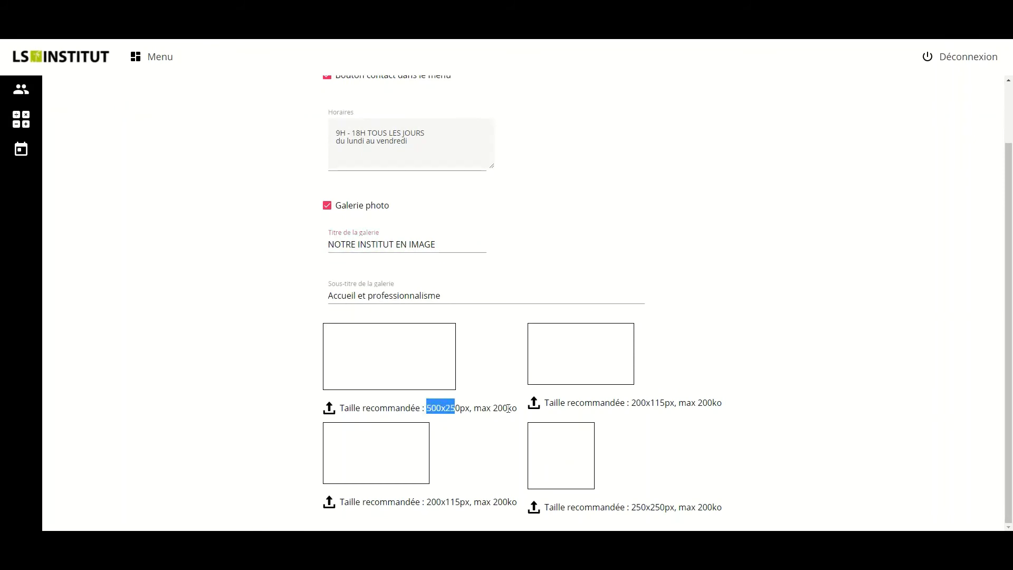
{"action": "left_click", "coordinate": [707, 357]}
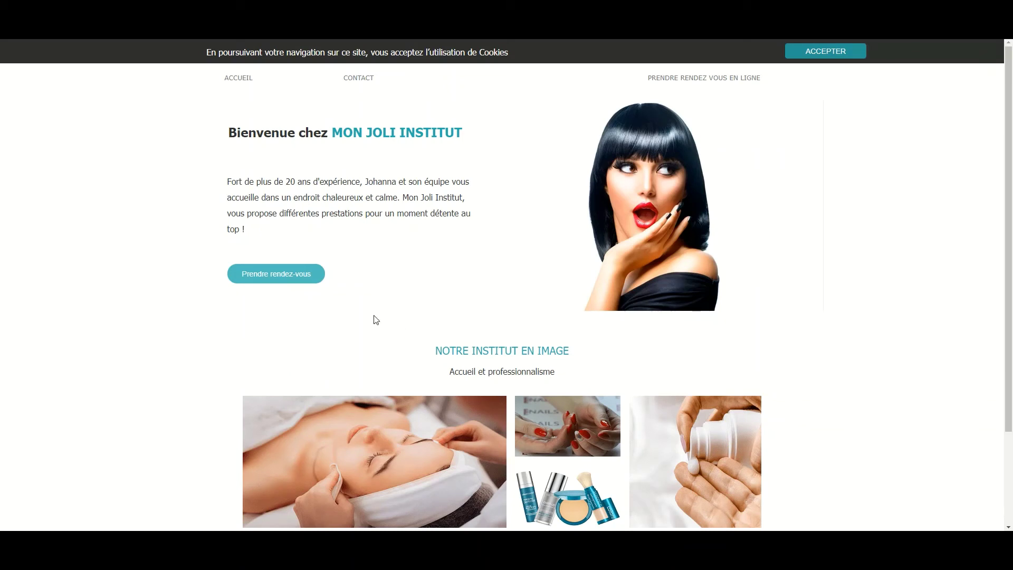
- On the MON JOLI INSTITUT booking site, add COU ET DECOLETTE from the SOINS VISAGE family to the basket and proceed to booking
{"action": "scroll", "coordinate": [385, 392], "scroll_direction": "down", "scroll_amount": 1}
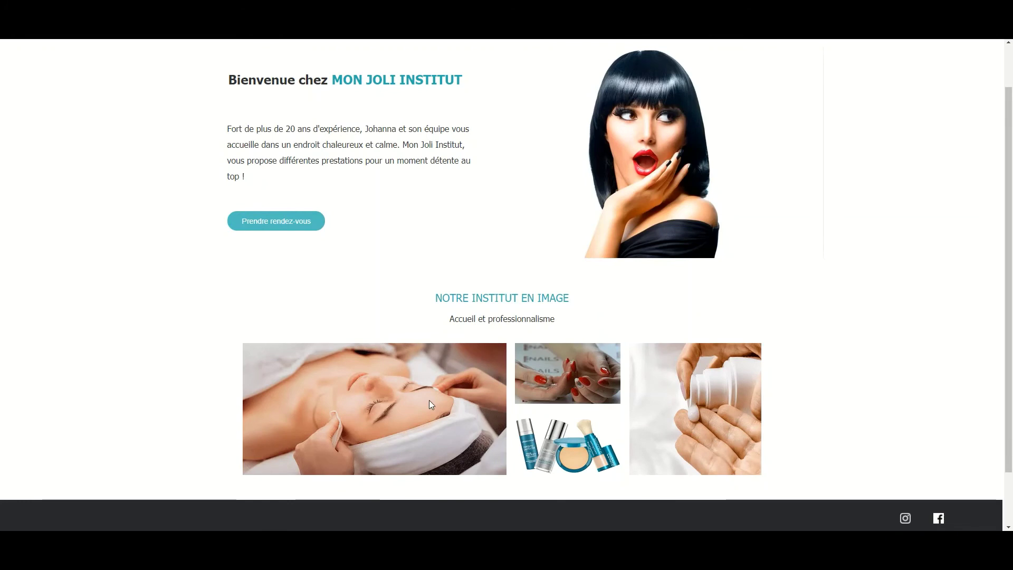
{"action": "left_click", "coordinate": [256, 228]}
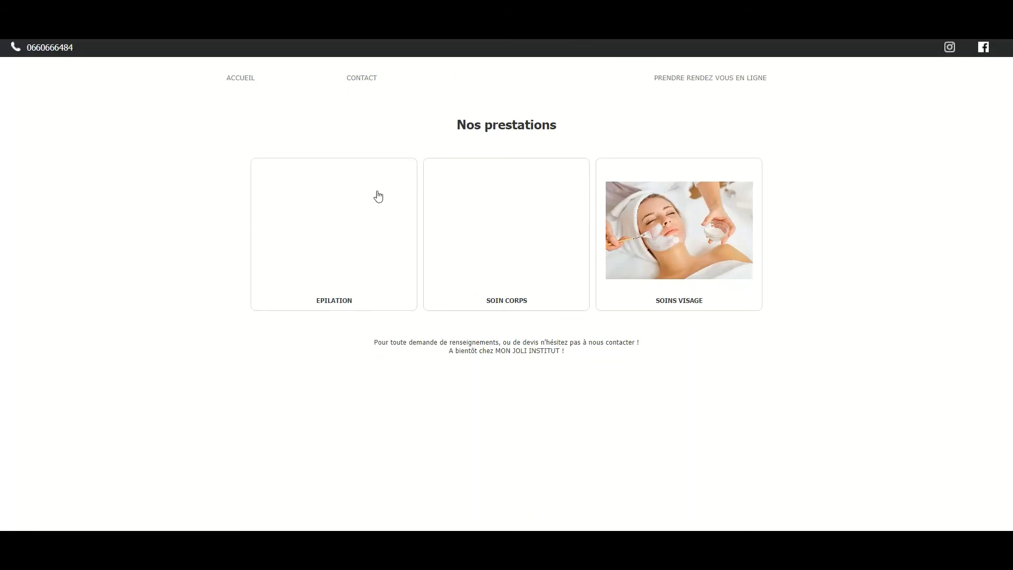
{"action": "left_click", "coordinate": [657, 213]}
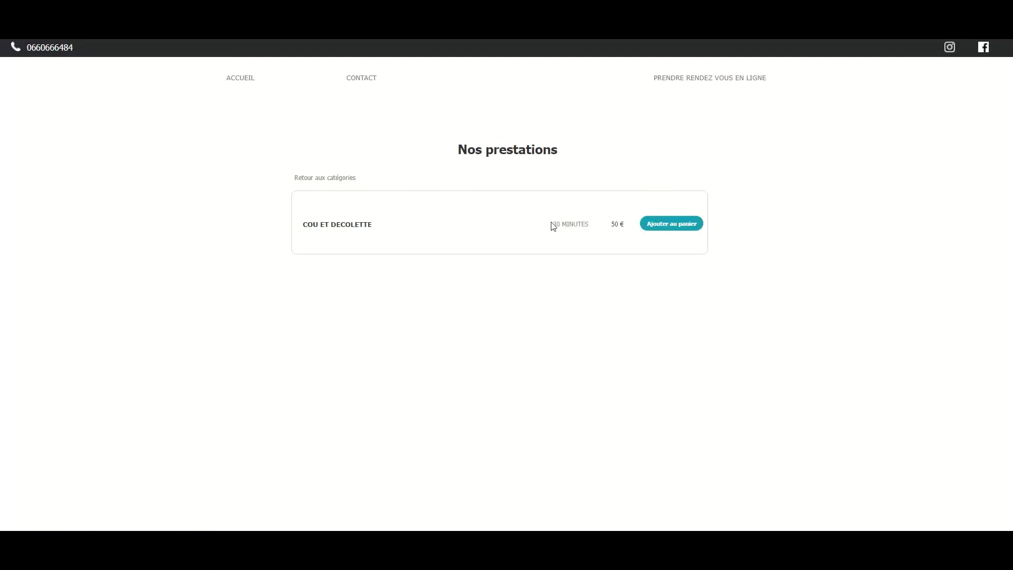
{"action": "left_click", "coordinate": [665, 229]}
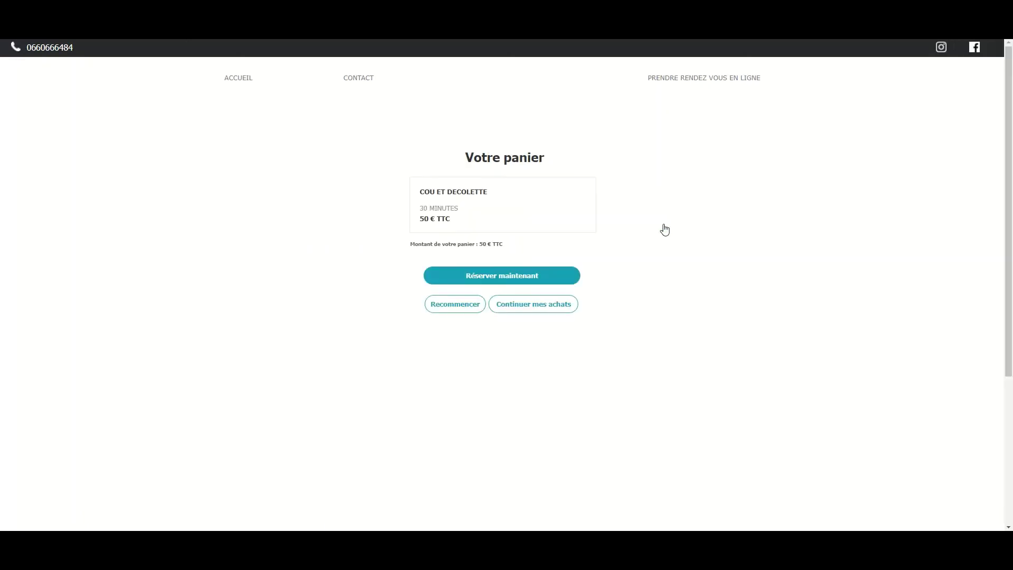
{"action": "left_click", "coordinate": [531, 281]}
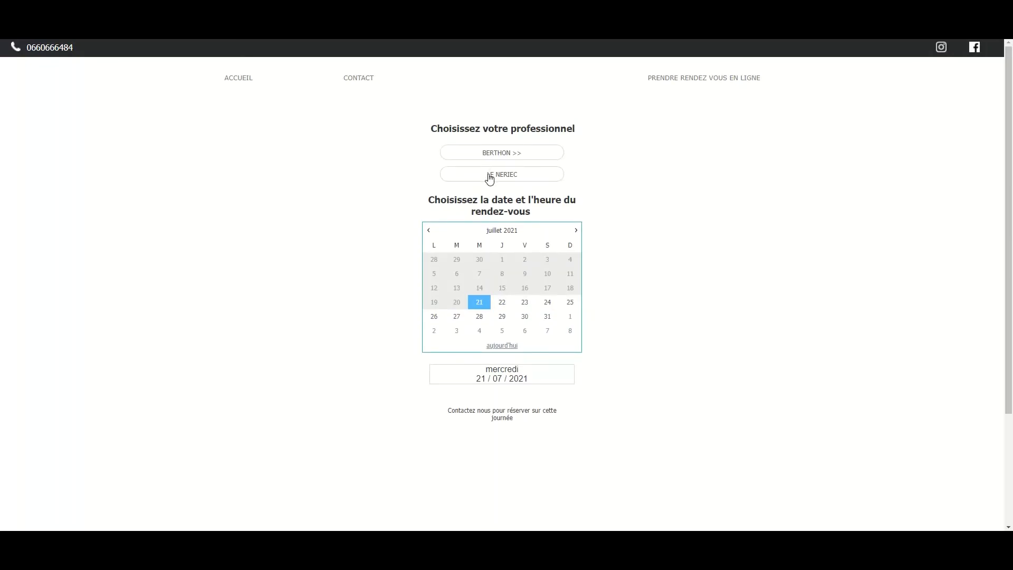
- Choose 22/07/2021 with the second listed professional, pick the 09:00 slot and confirm the appointment time
{"action": "left_click", "coordinate": [502, 303]}
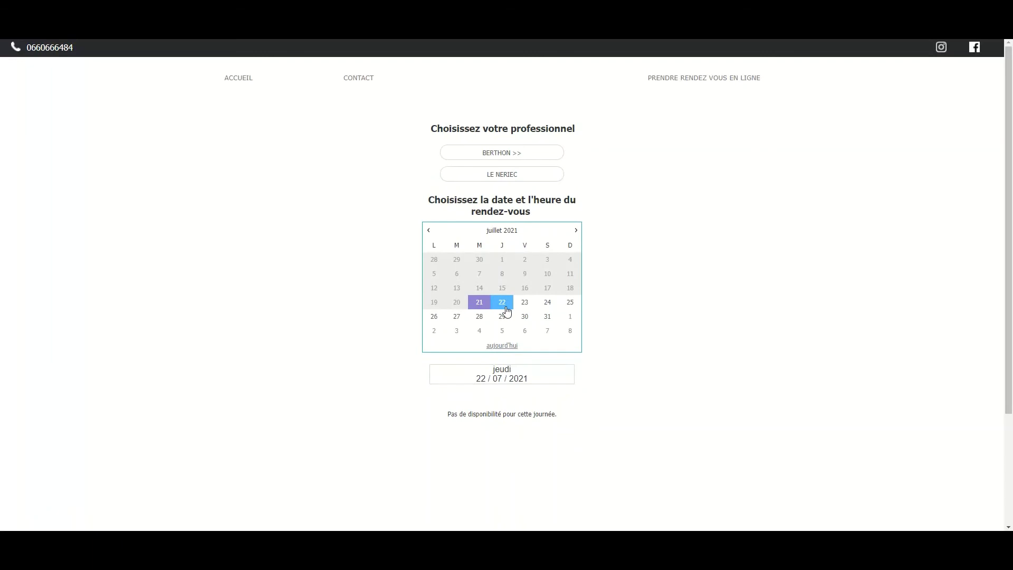
{"action": "left_click", "coordinate": [497, 175]}
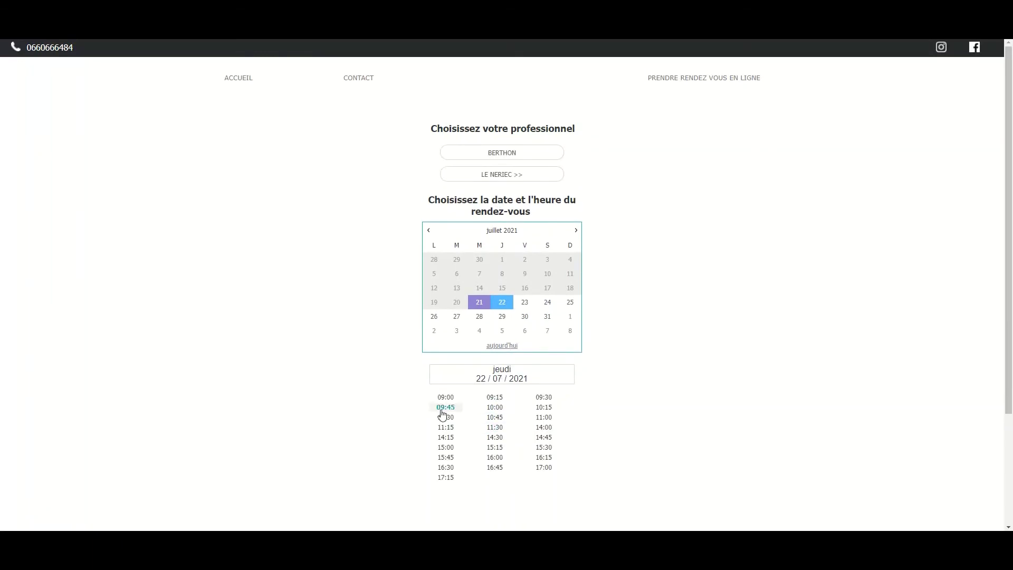
{"action": "left_click", "coordinate": [443, 399]}
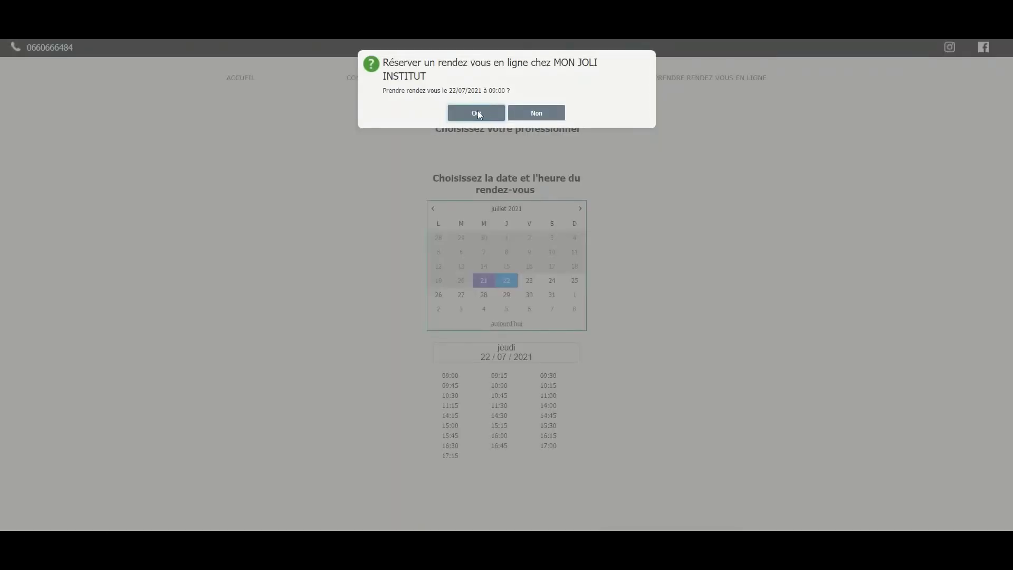
{"action": "left_click", "coordinate": [476, 114]}
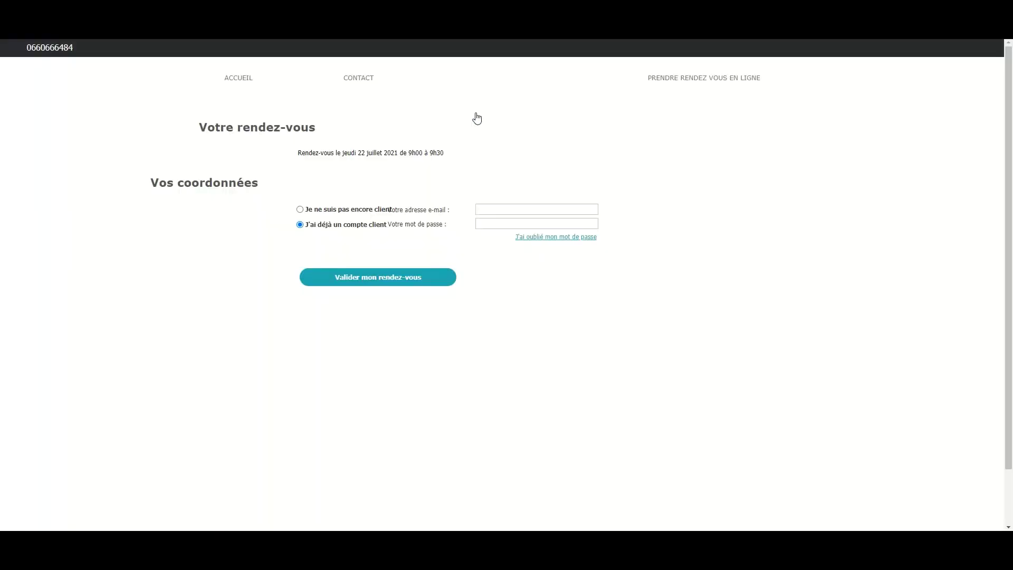